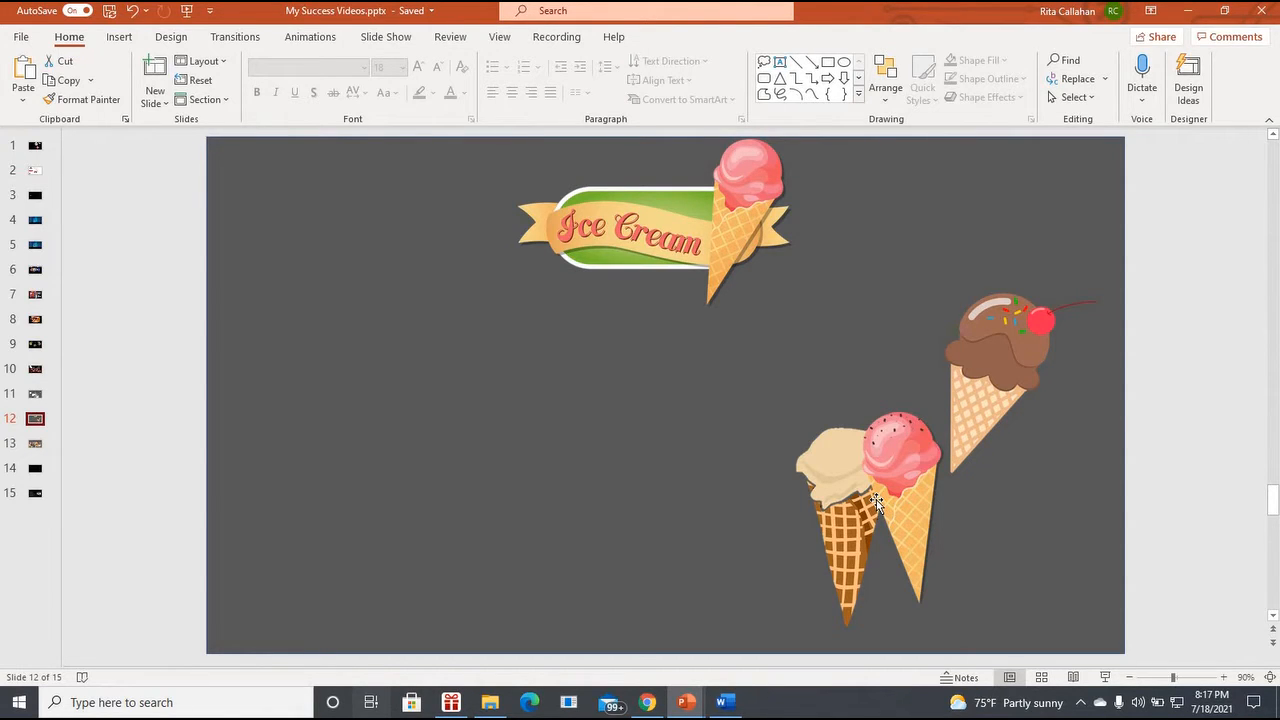
Step: Add a wide text box below the Ice Cream logo reading "The 3 Most Popular Ice Cream Flavors"
left_click(782, 63)
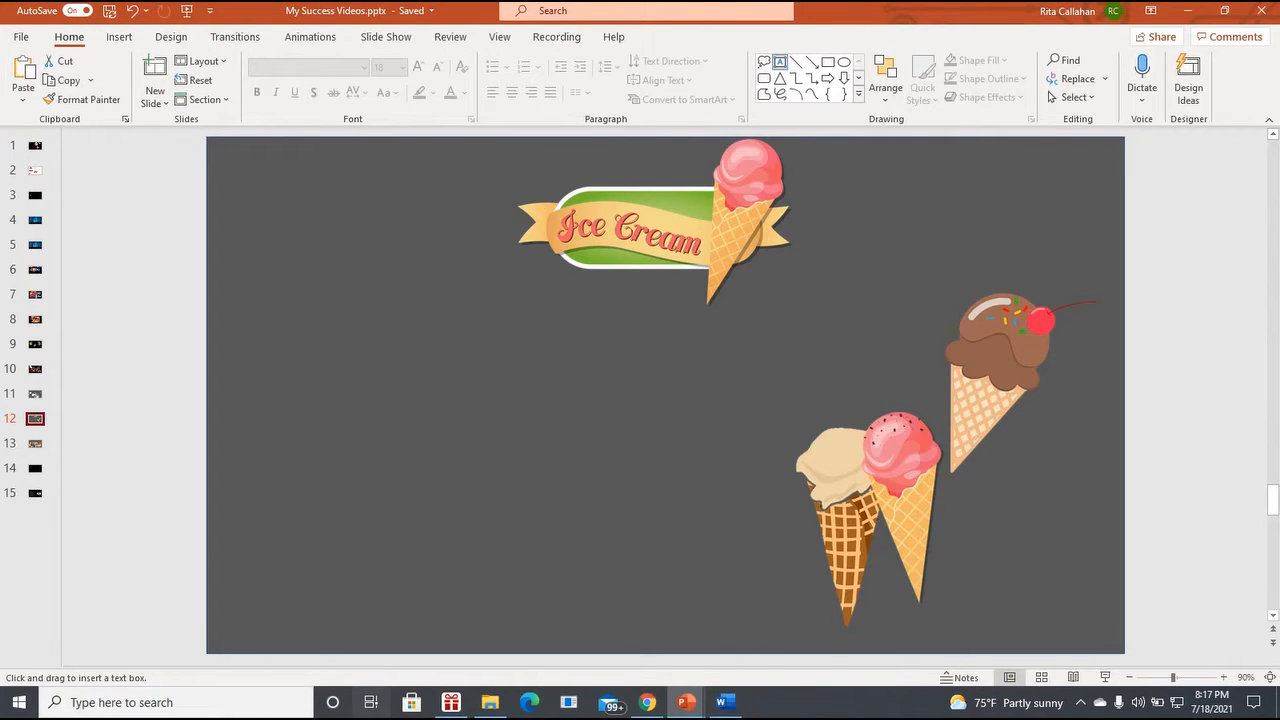
left_click(779, 64)
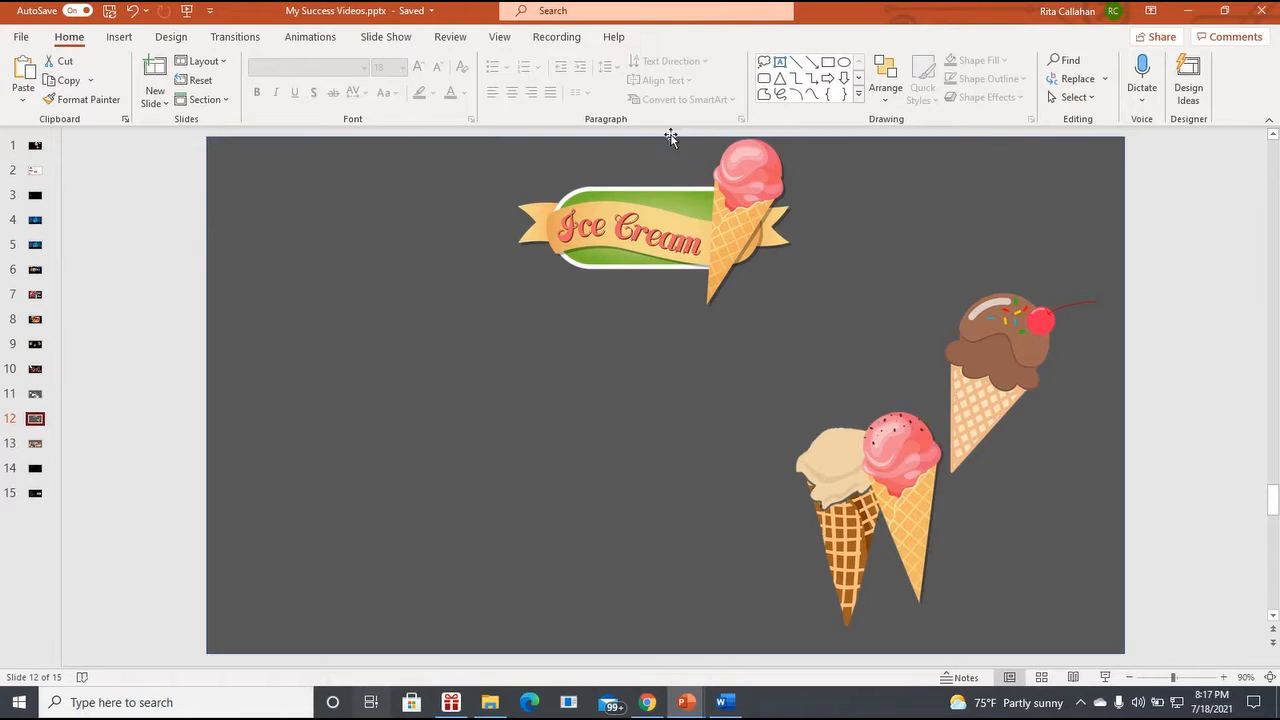
left_click(779, 64)
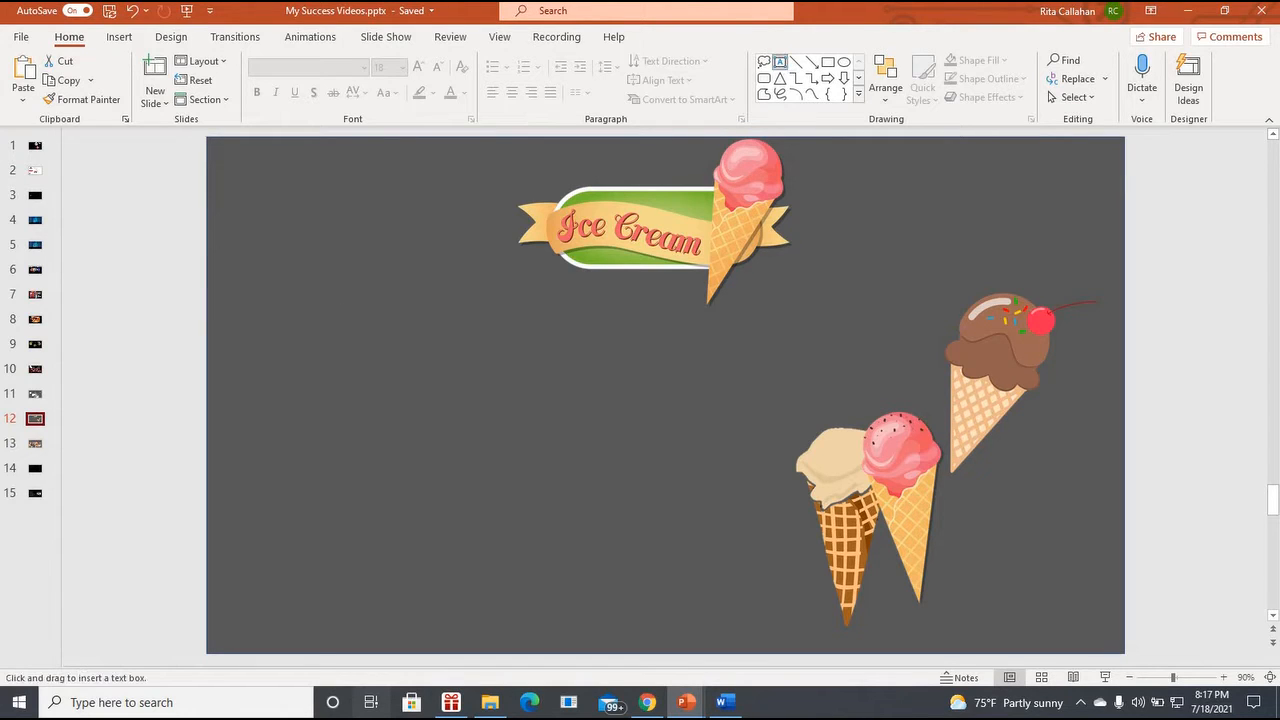
left_click_drag(315, 292, 898, 363)
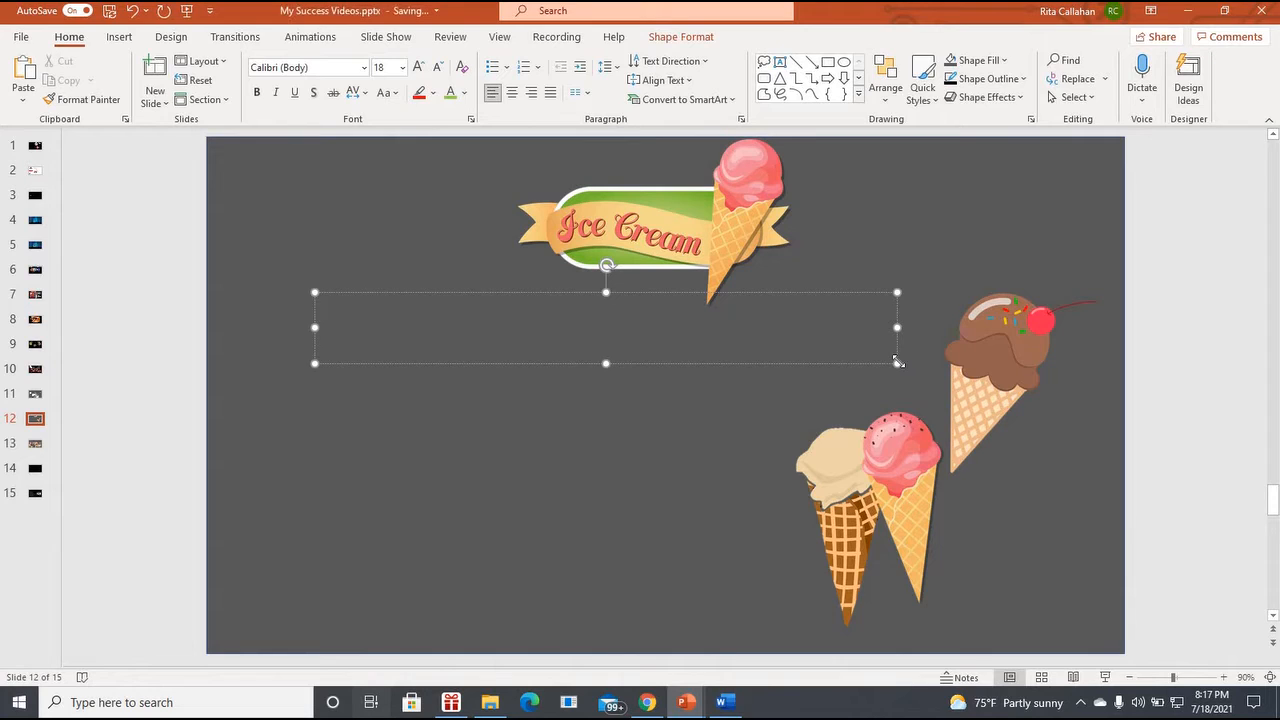
type("The 3 Most")
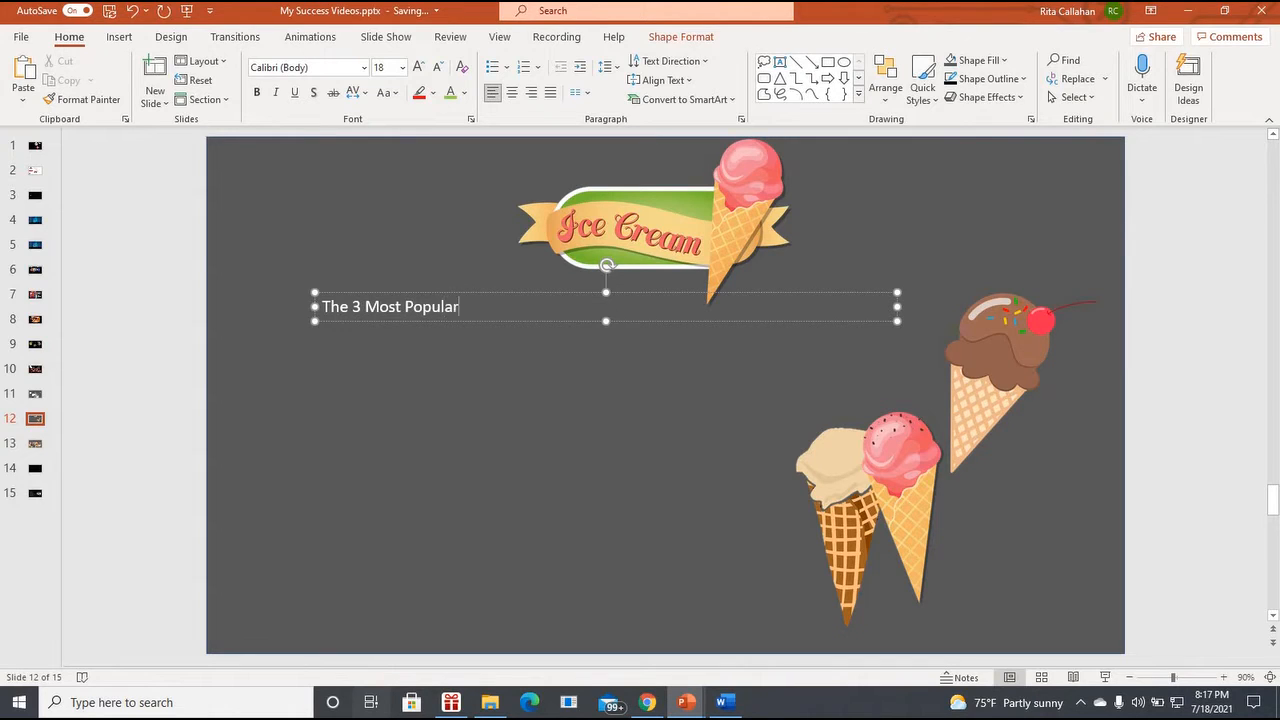
type("Popular Ice Cream Flavors")
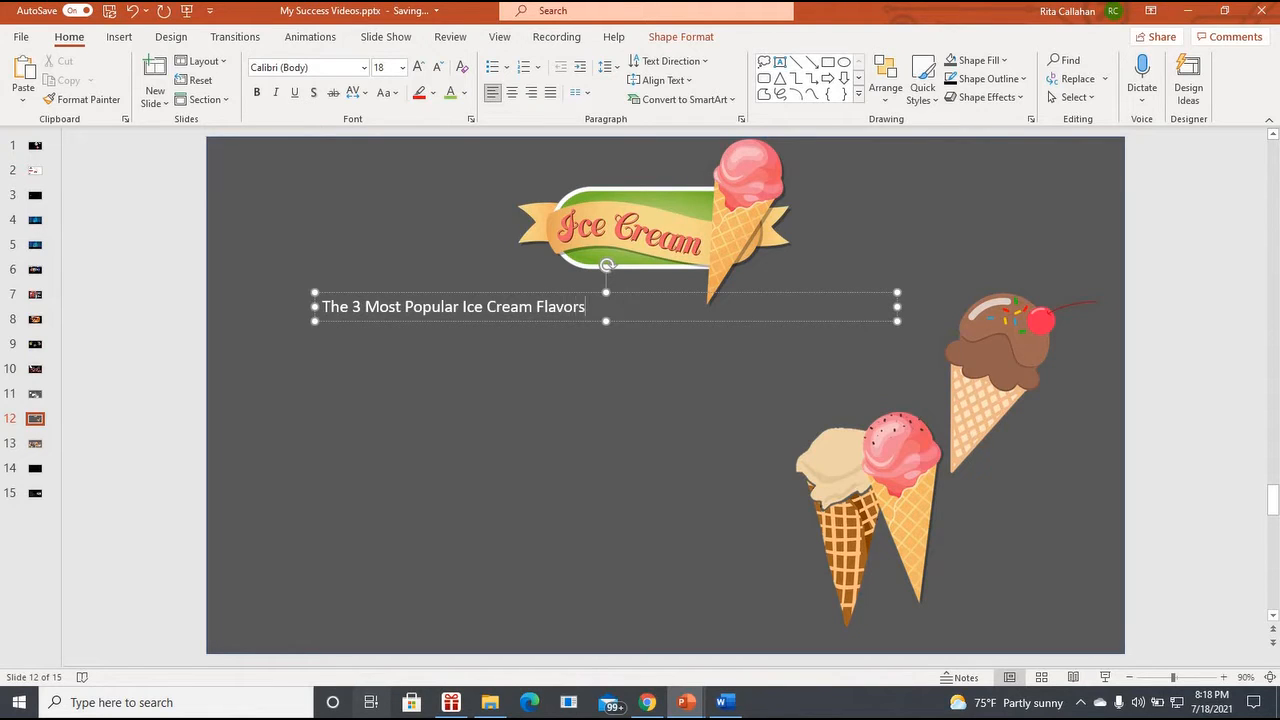
Step: Center the heading text and make it bold at 28 pt
left_click(511, 92)
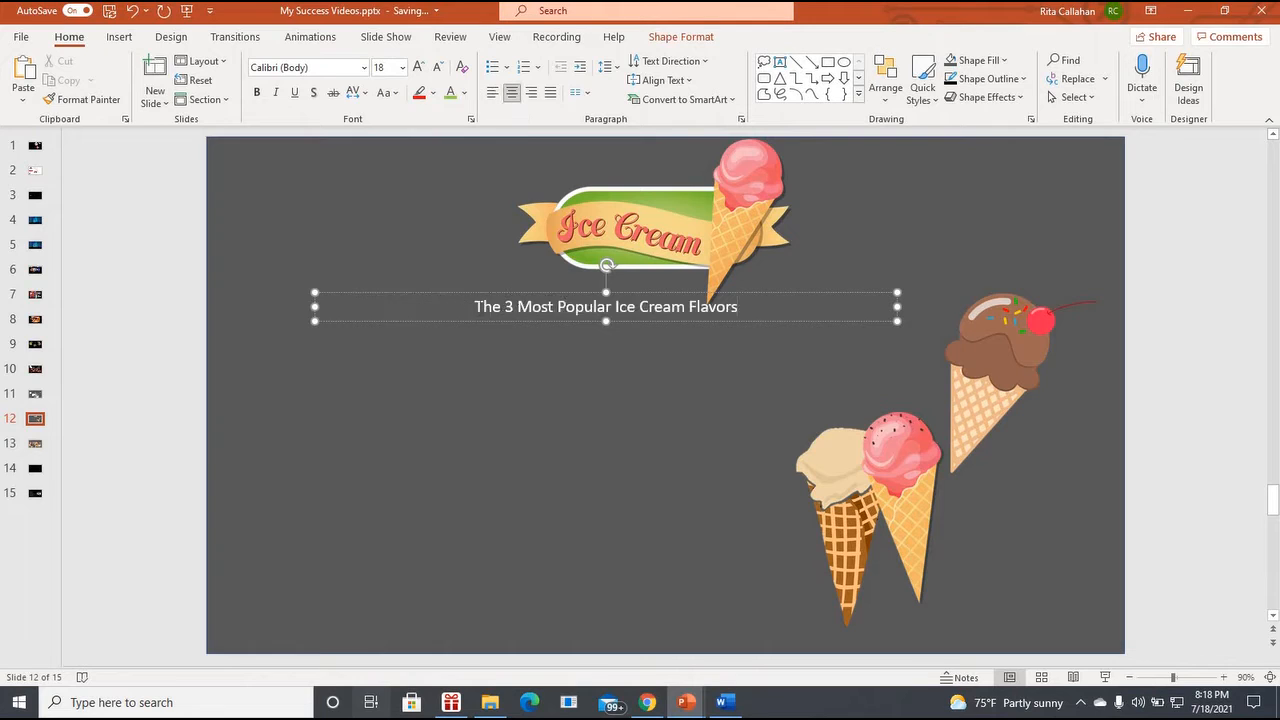
triple_click(477, 306)
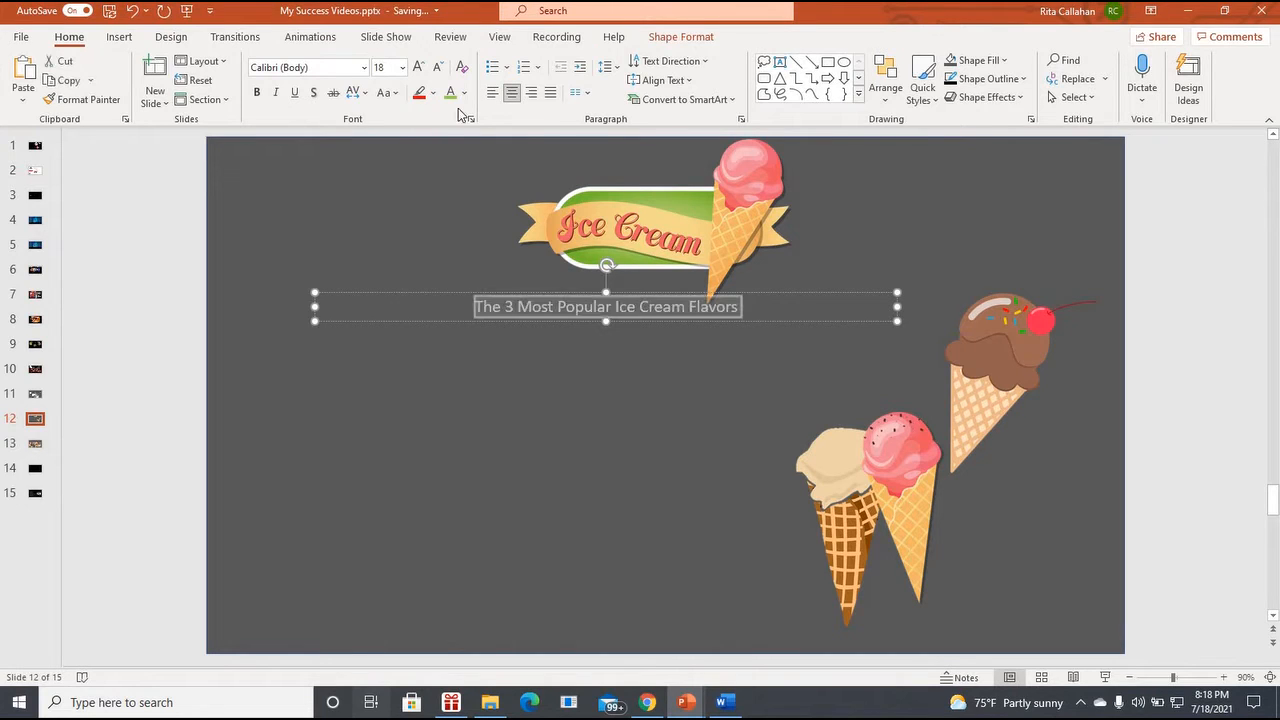
left_click(256, 92)
left_click(418, 67)
left_click(418, 67)
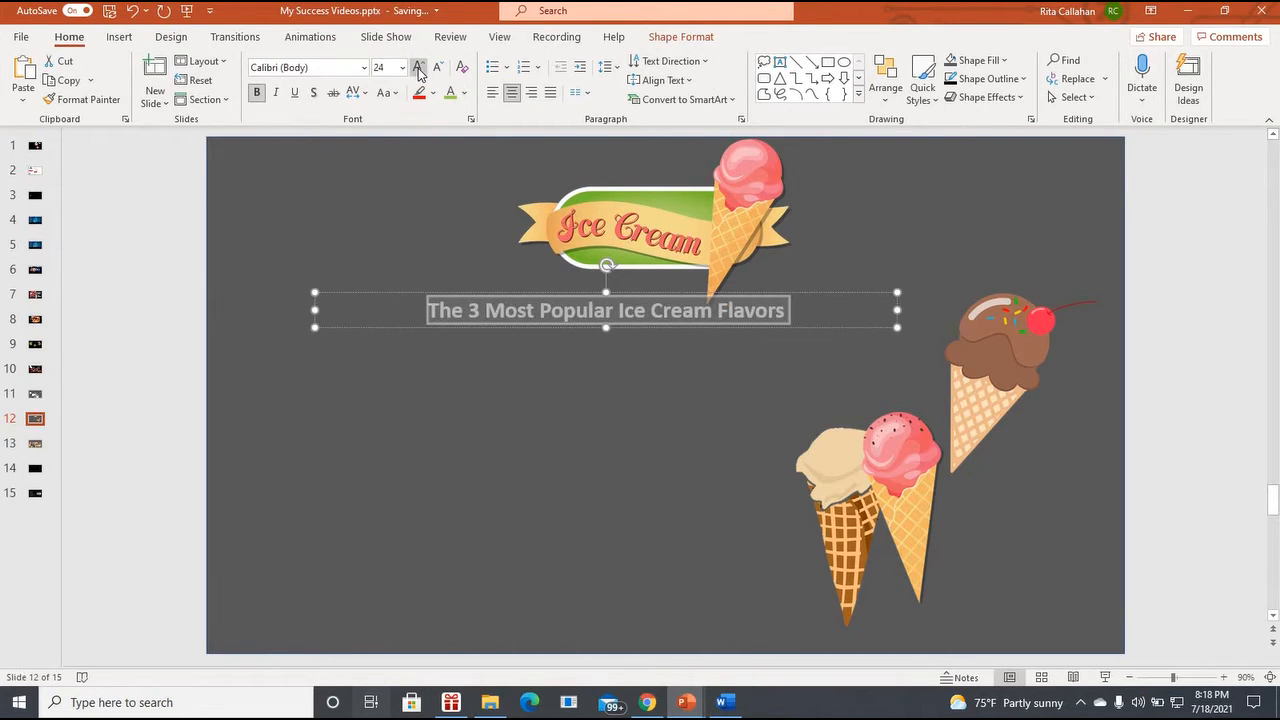
left_click(418, 67)
left_click(521, 412)
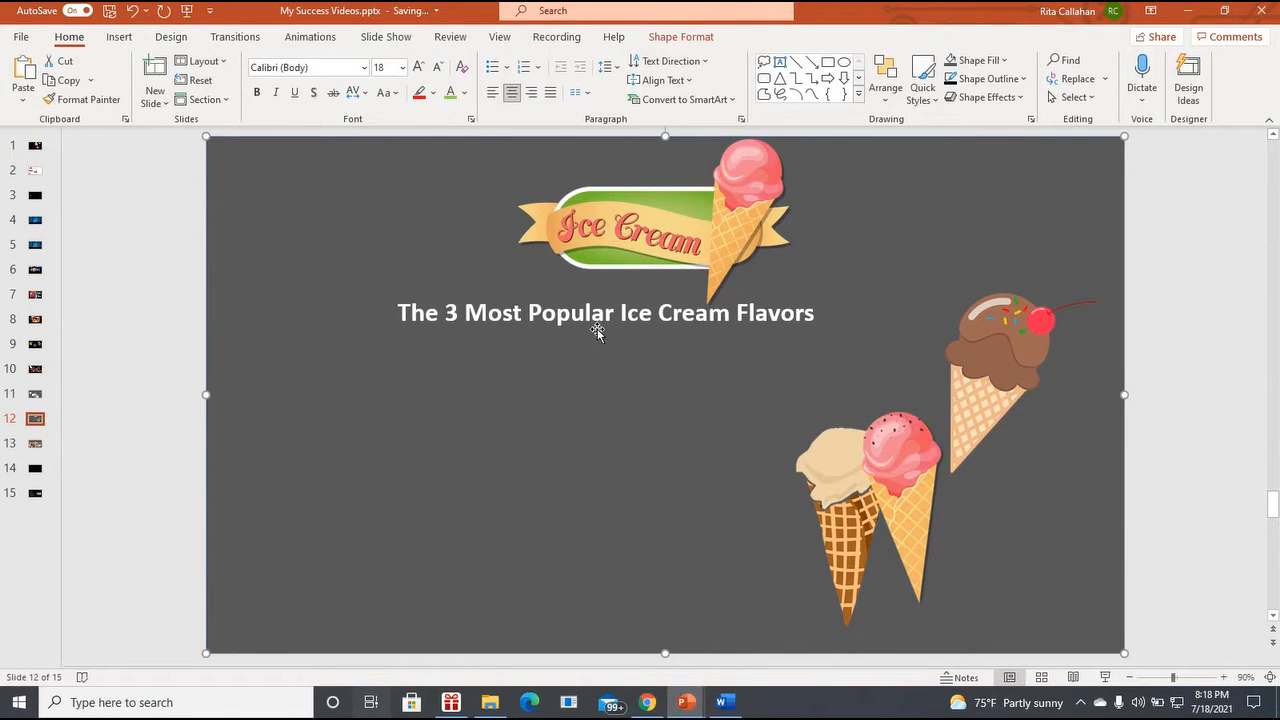
left_click(621, 333)
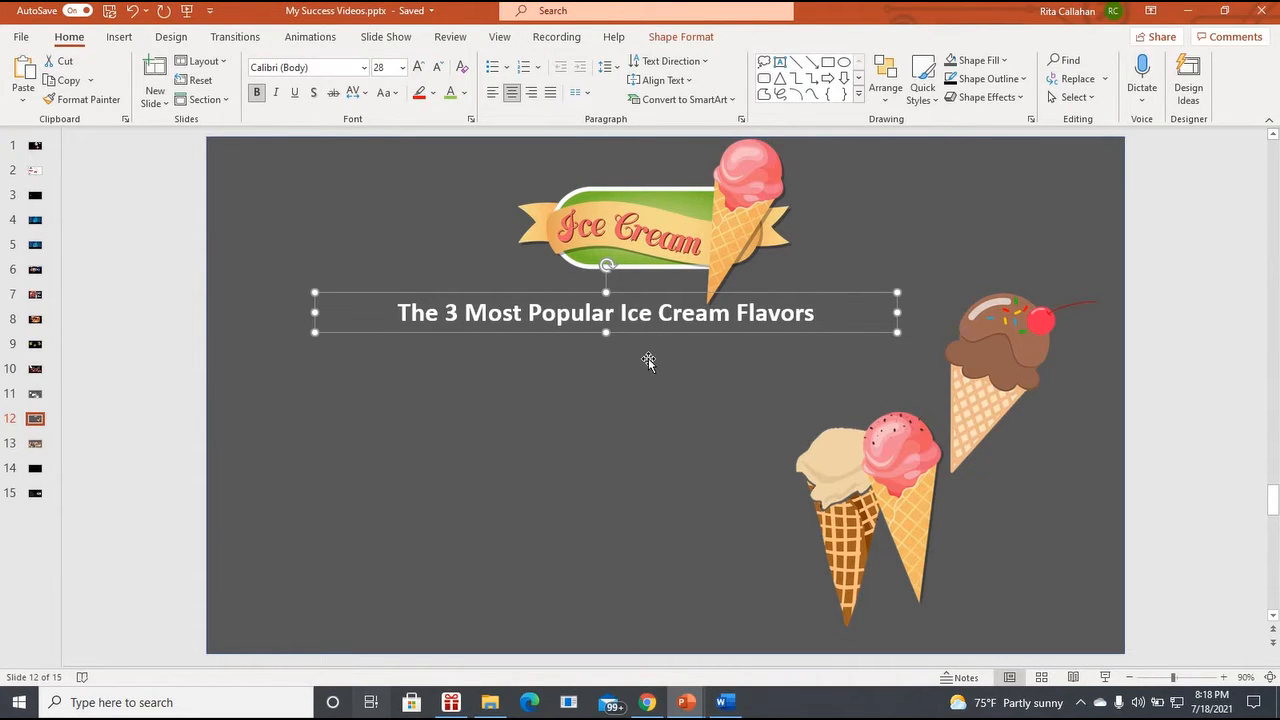
left_click(604, 392)
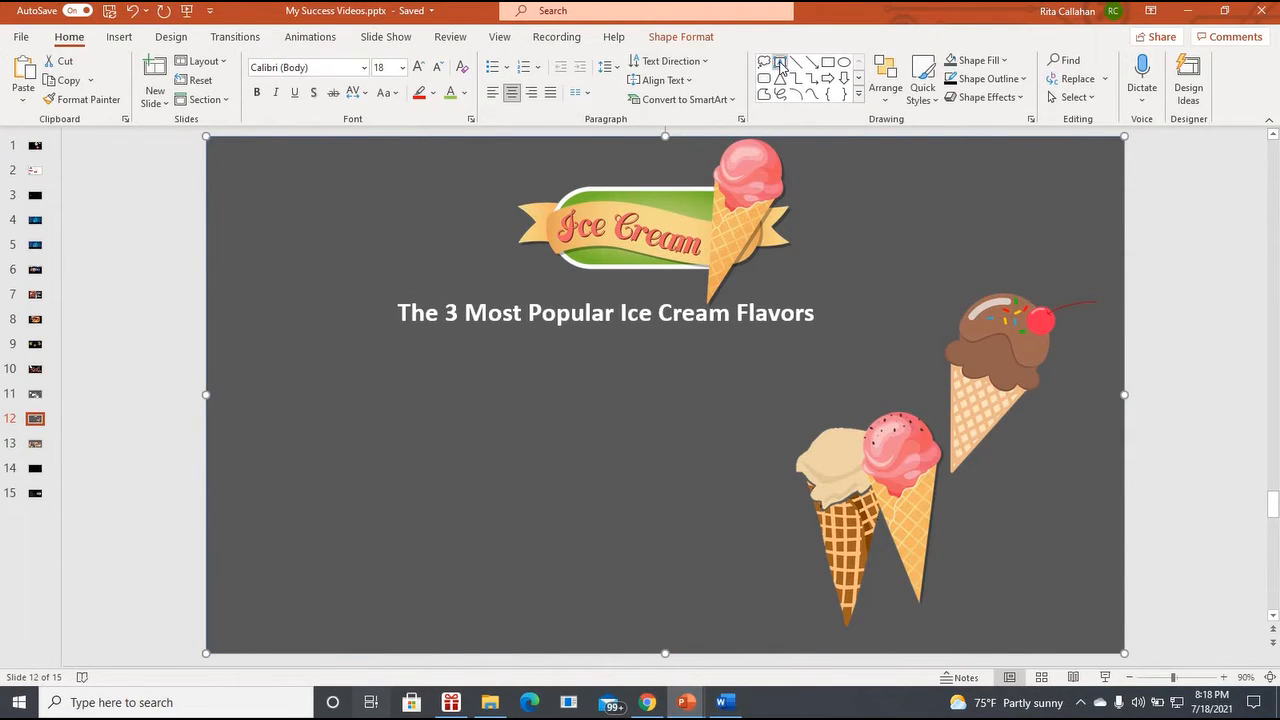
Step: Add a text box under the heading listing Chocolate, Vanilla and Strawberry on separate lines
left_click(780, 63)
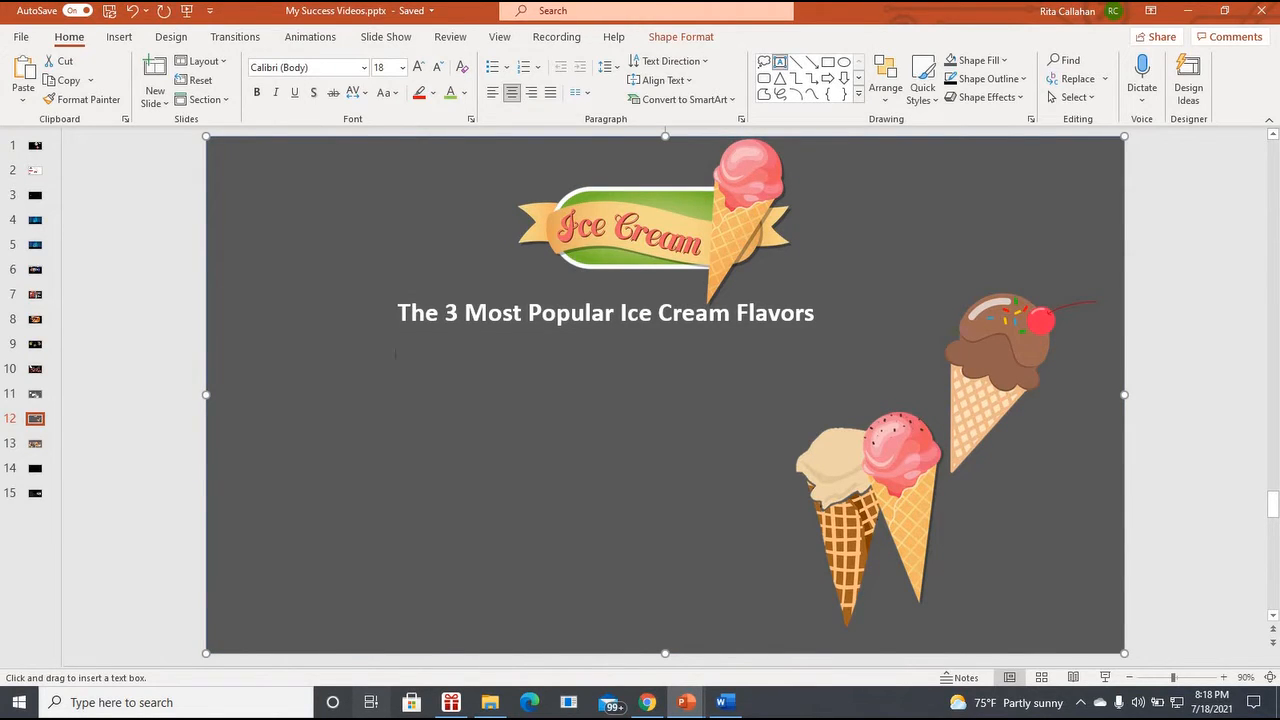
left_click_drag(370, 348, 771, 570)
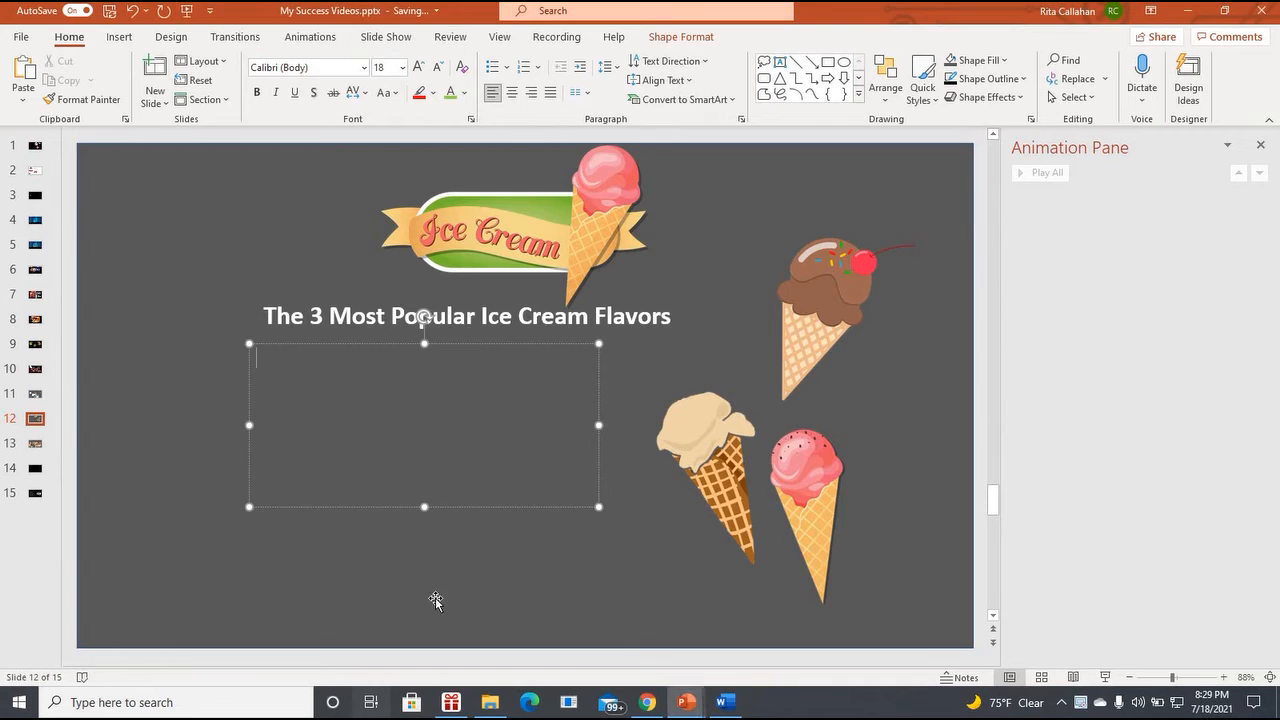
type("Choco")
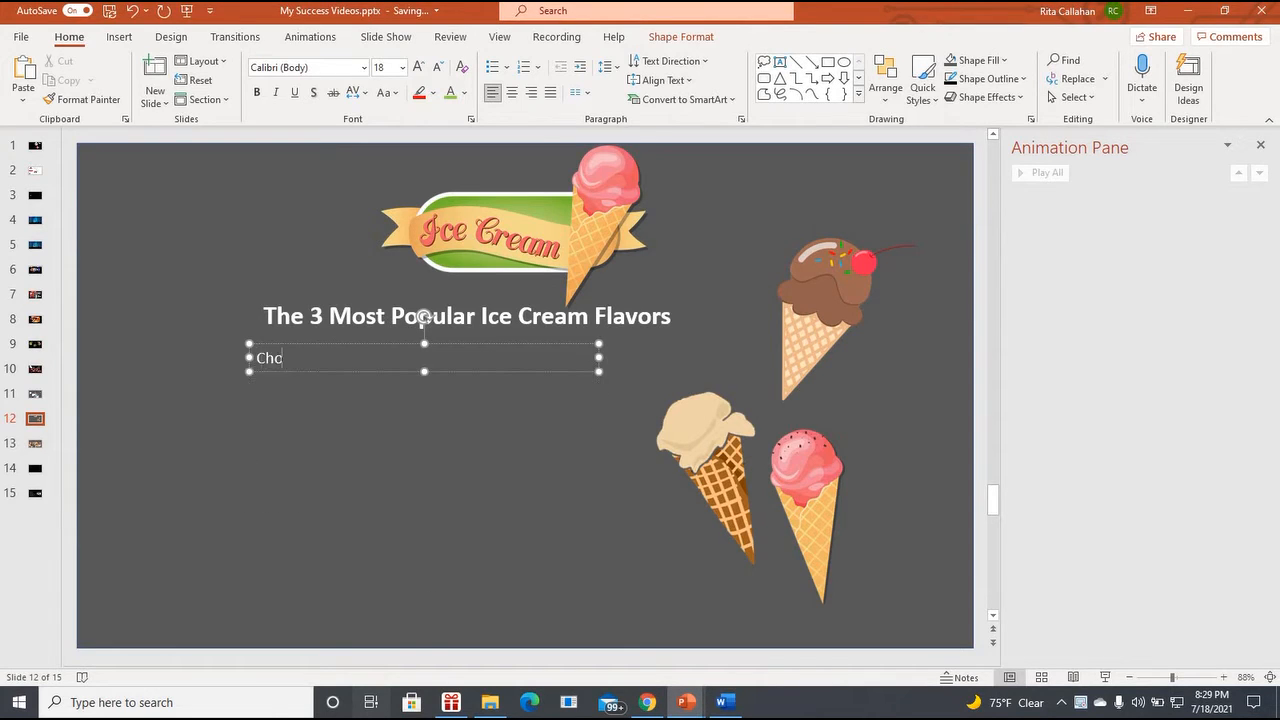
type("late")
key("Return")
type("Vani")
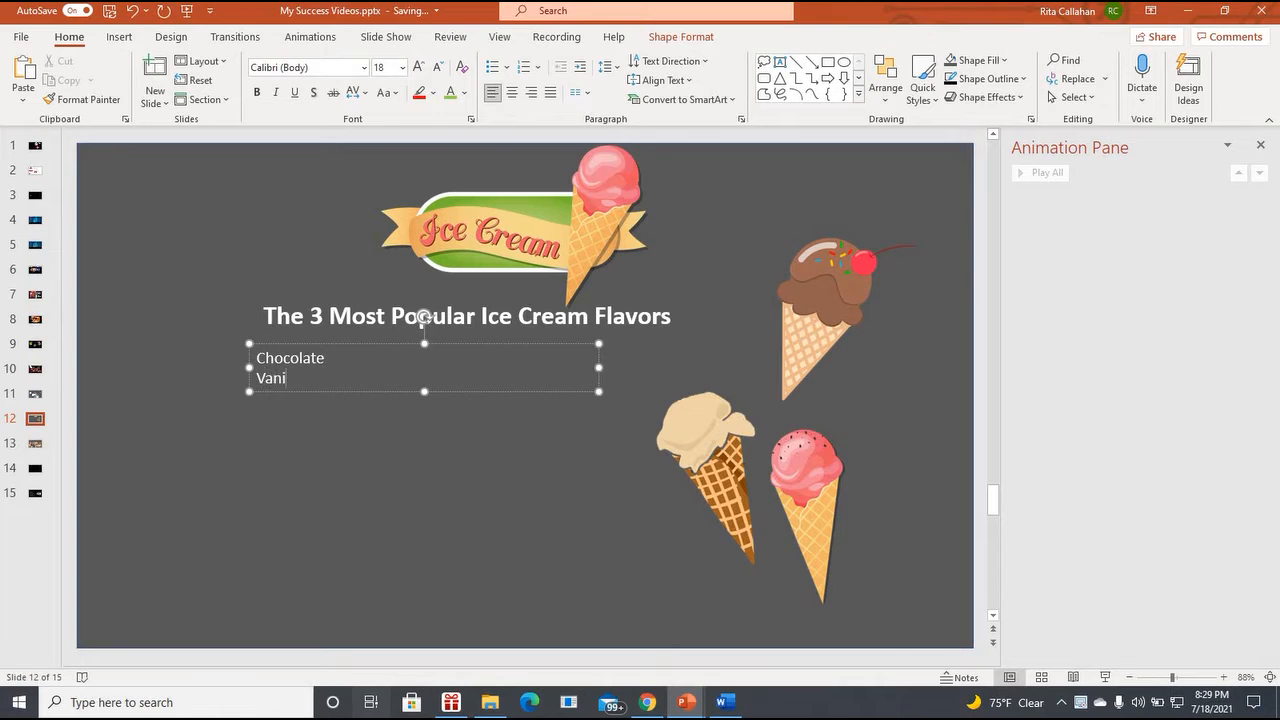
type("lla")
key("Return")
type("S")
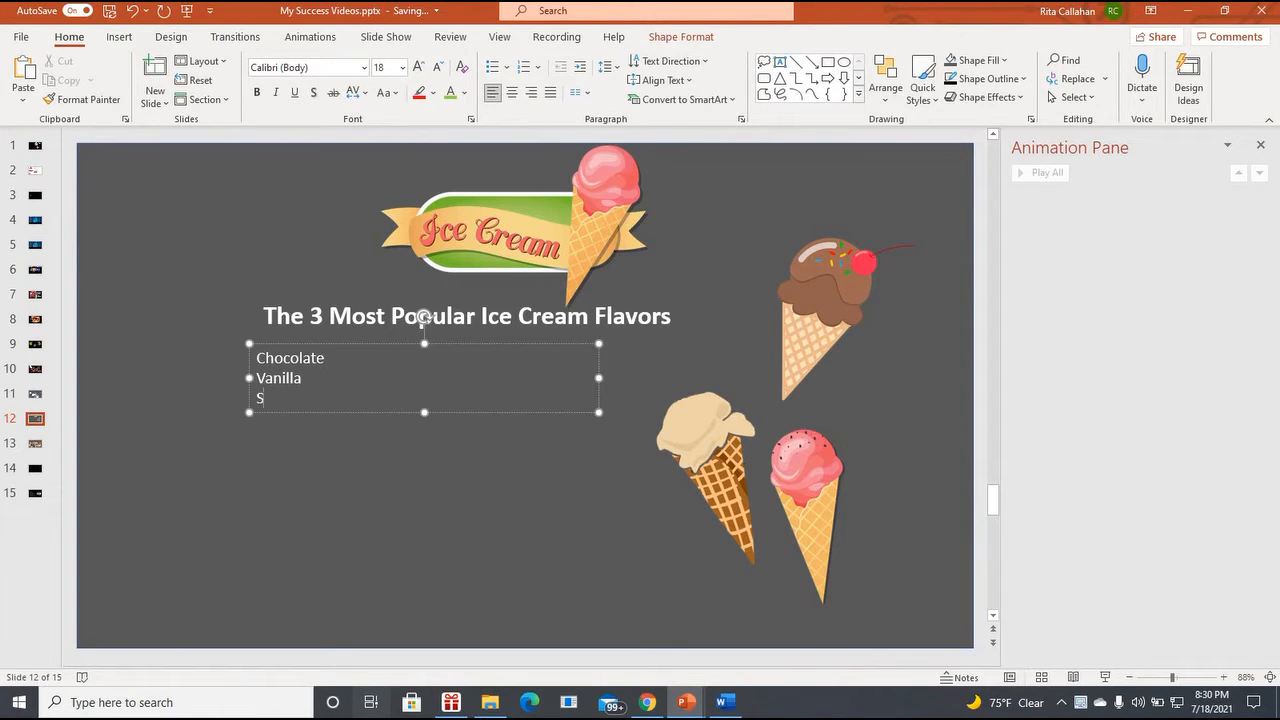
type("trawberry")
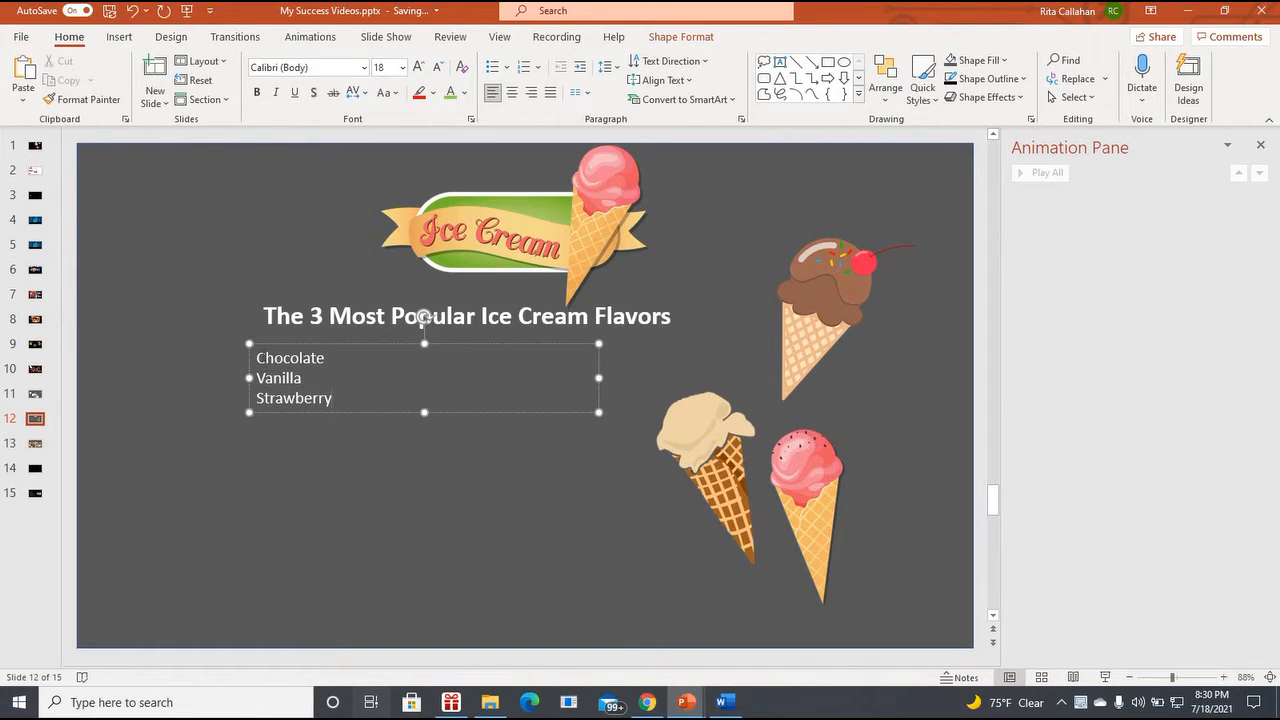
Step: Format the three flavor lines in bold Amasis MT Pro Black at 36 pt
key("ctrl+a")
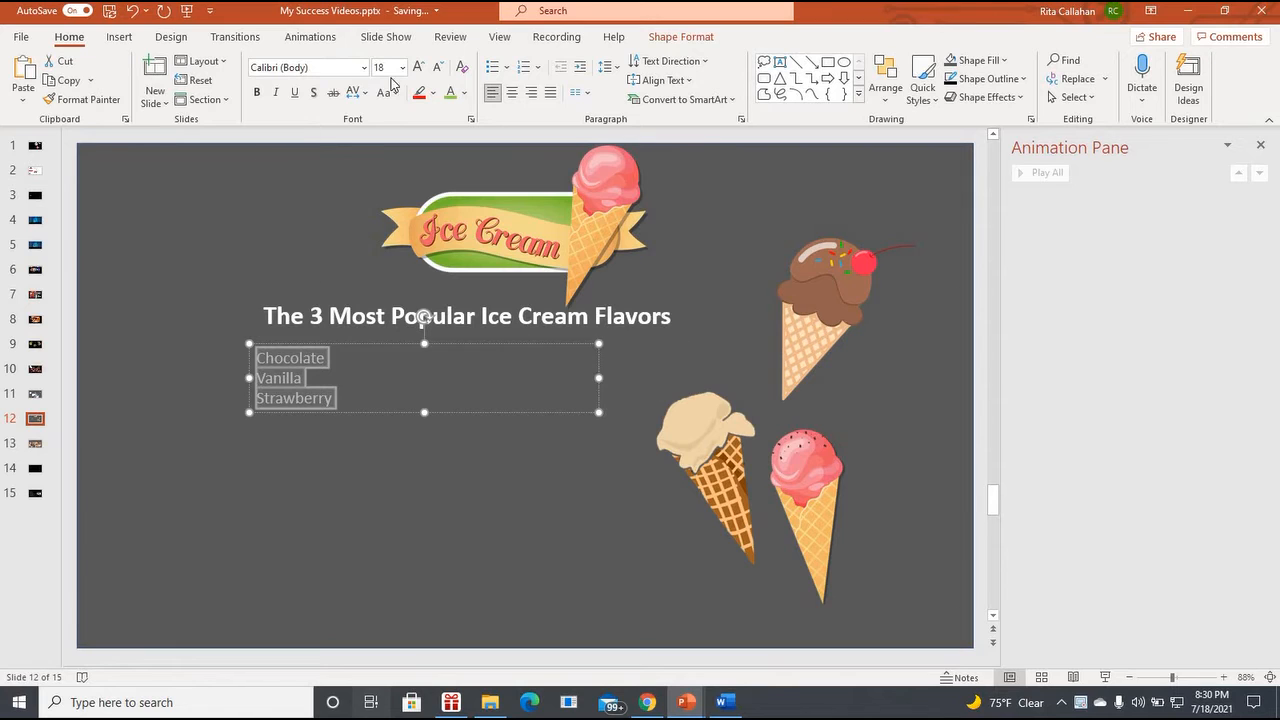
left_click(364, 67)
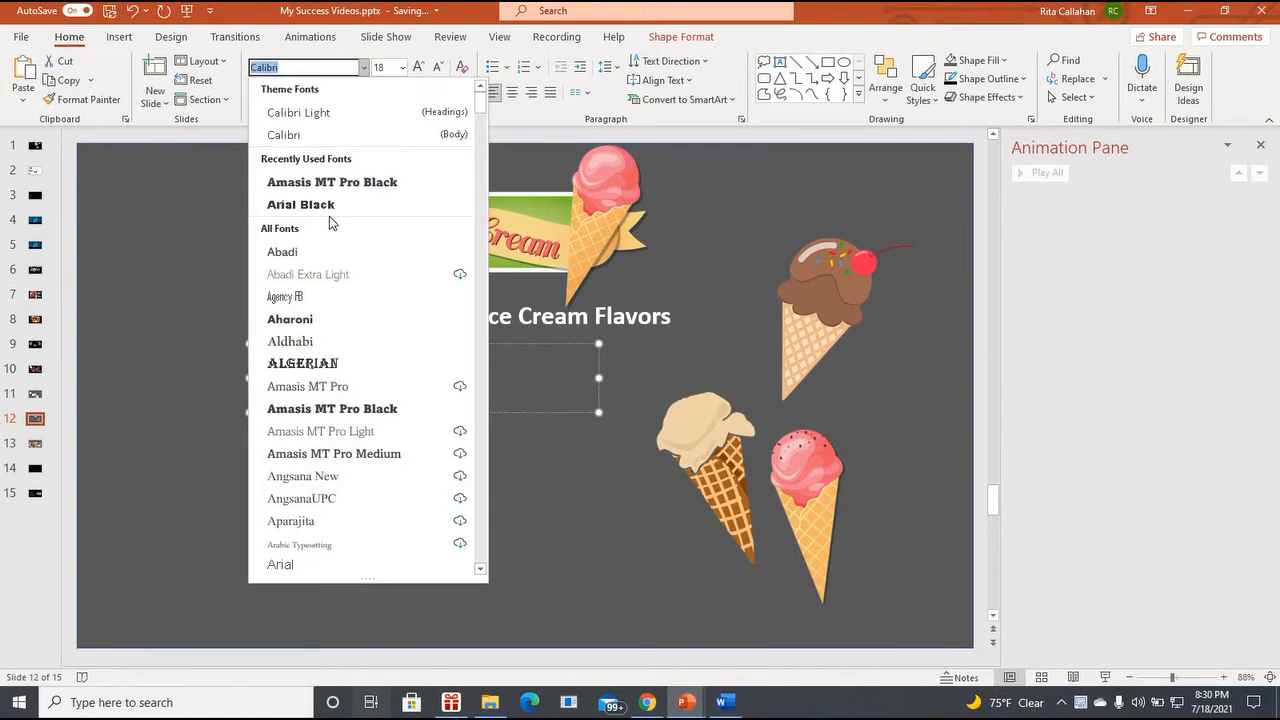
left_click(340, 182)
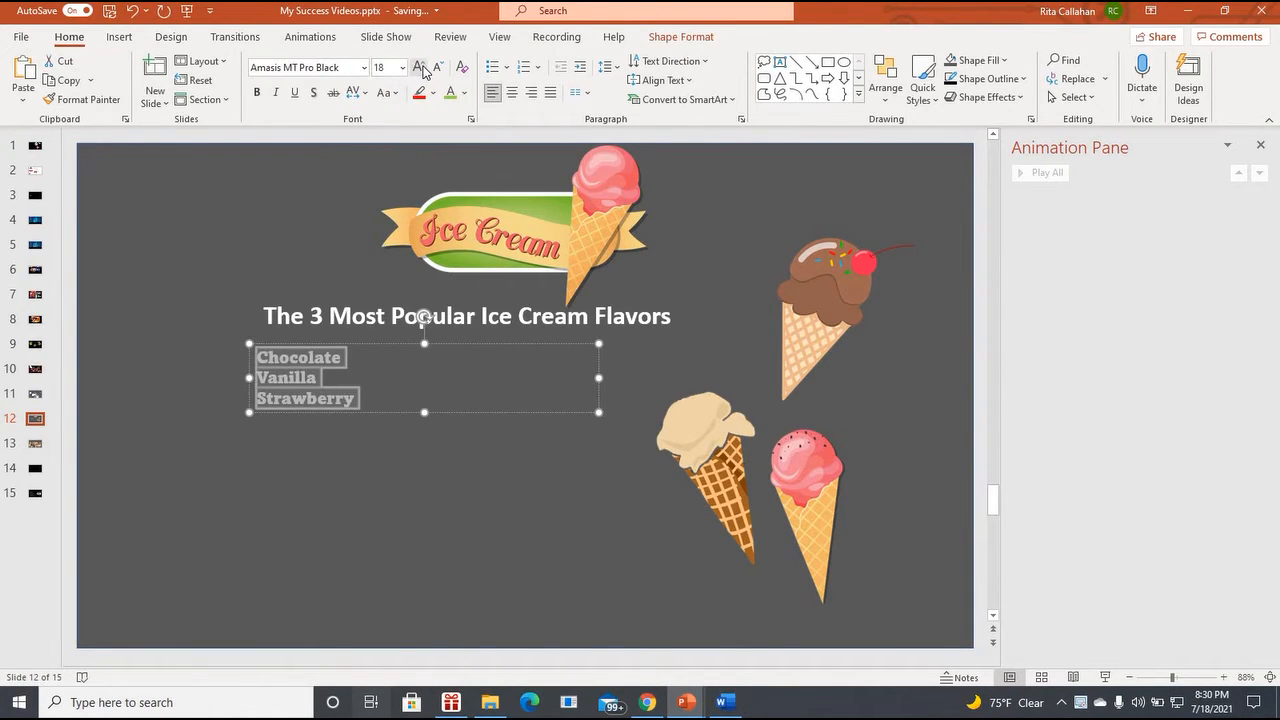
left_click(421, 69)
left_click(421, 69)
left_click(421, 69)
left_click(421, 69)
left_click(421, 69)
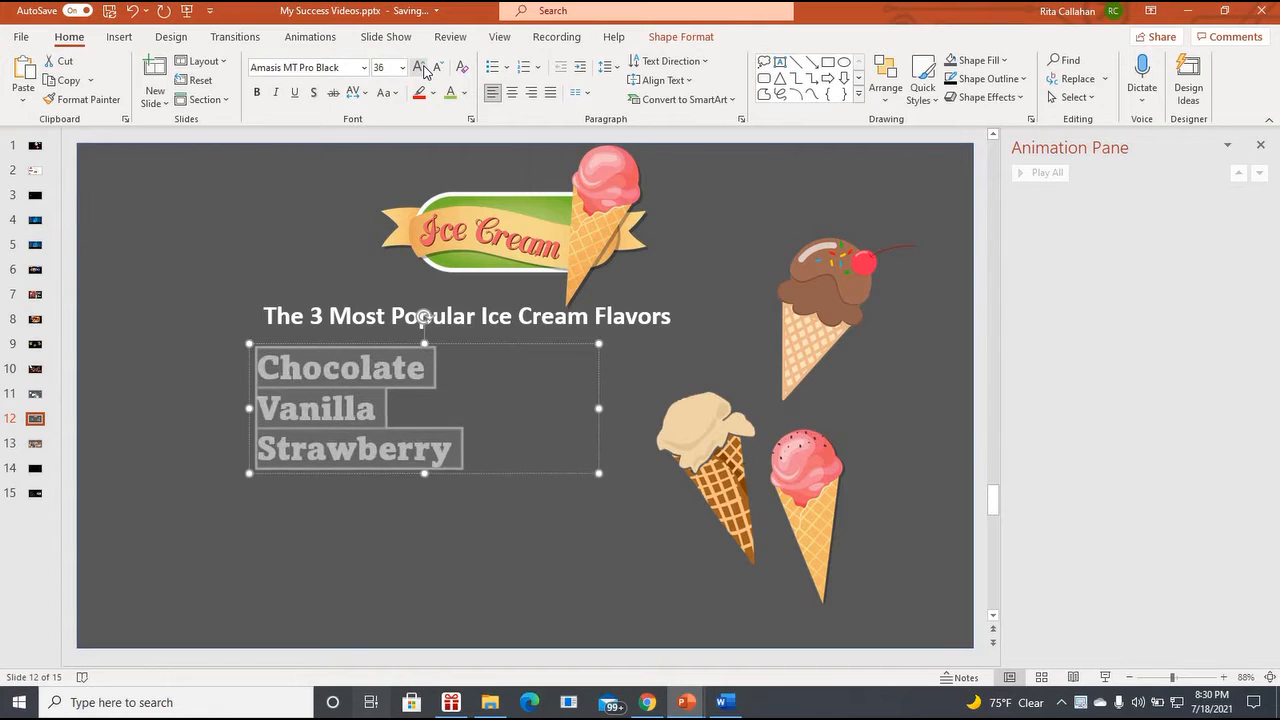
left_click(256, 92)
Step: Set the flavor list's line spacing to 2.5 and add arrow bullets
left_click(619, 67)
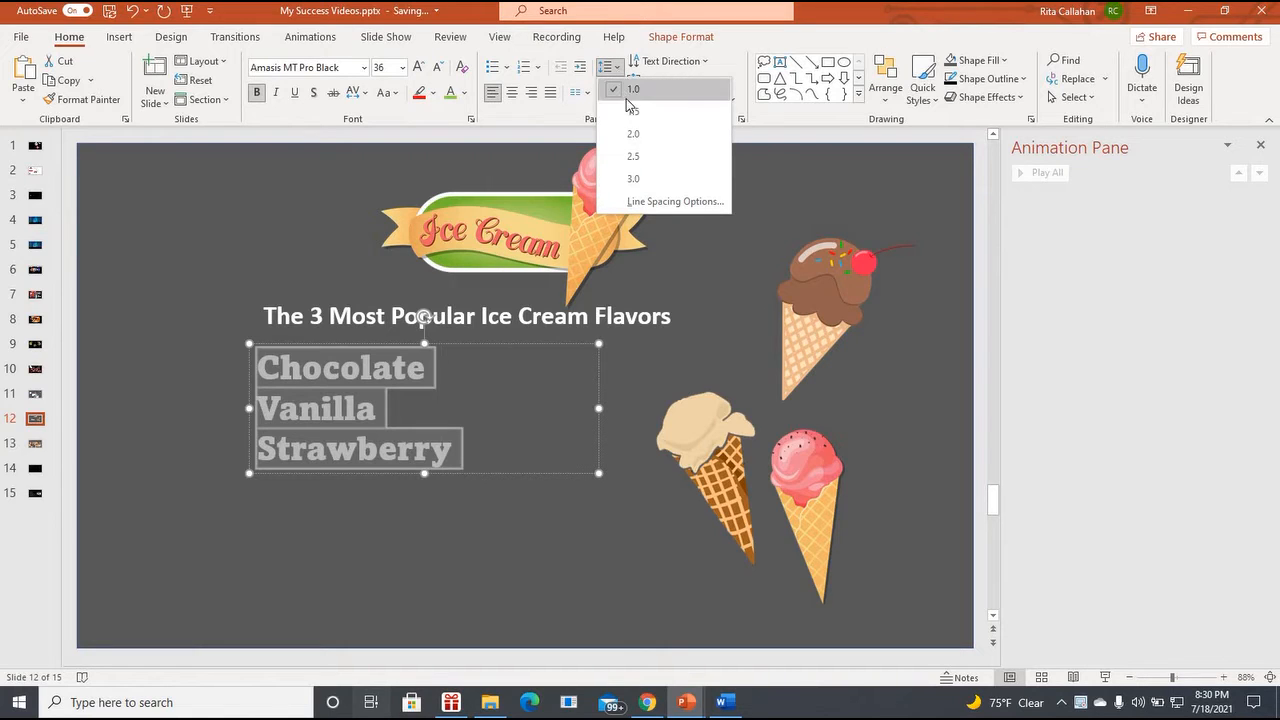
left_click(631, 158)
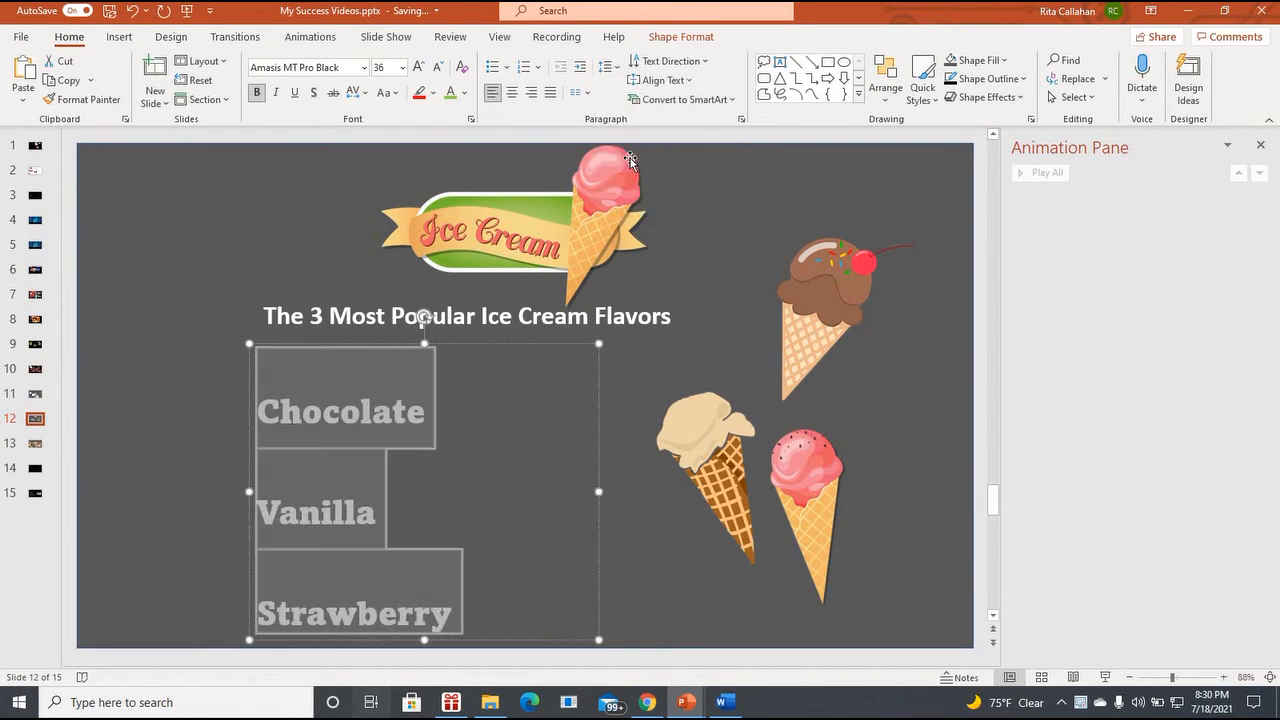
left_click(507, 70)
left_click(527, 250)
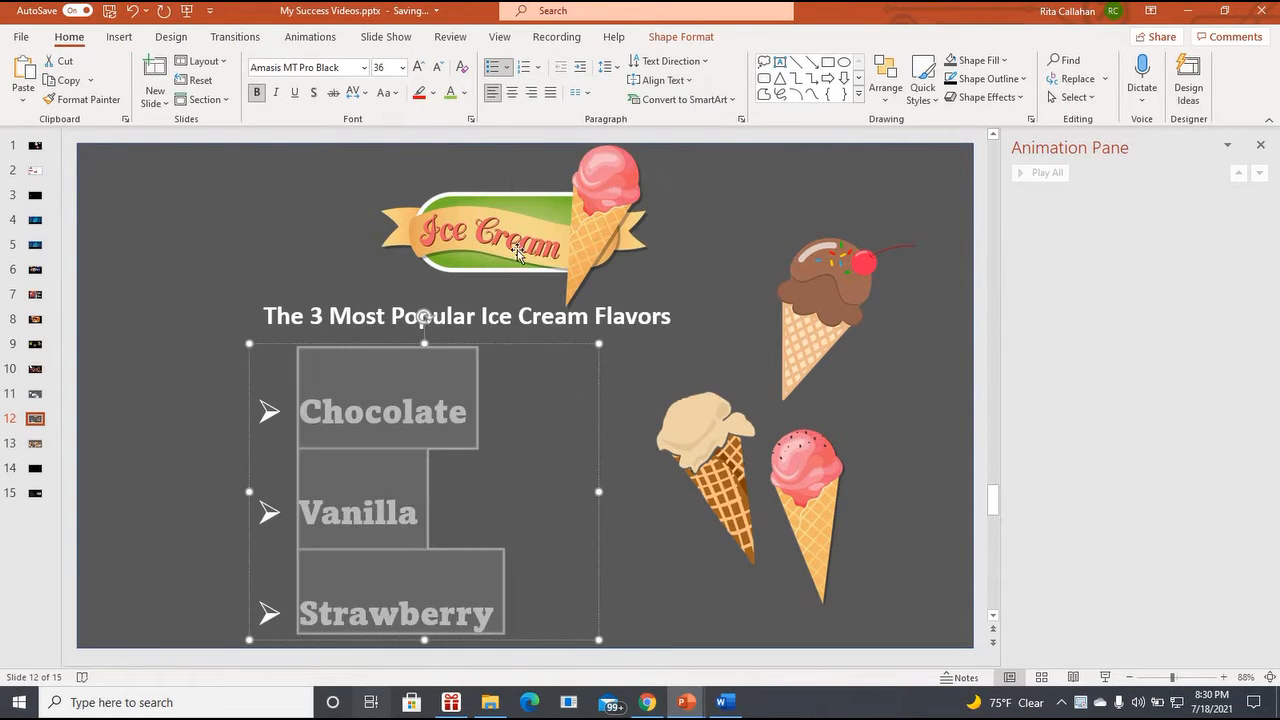
Step: Color the flavor list green, then shift its text box slightly up and right and narrow it to fit the text
left_click(452, 97)
left_click(572, 396)
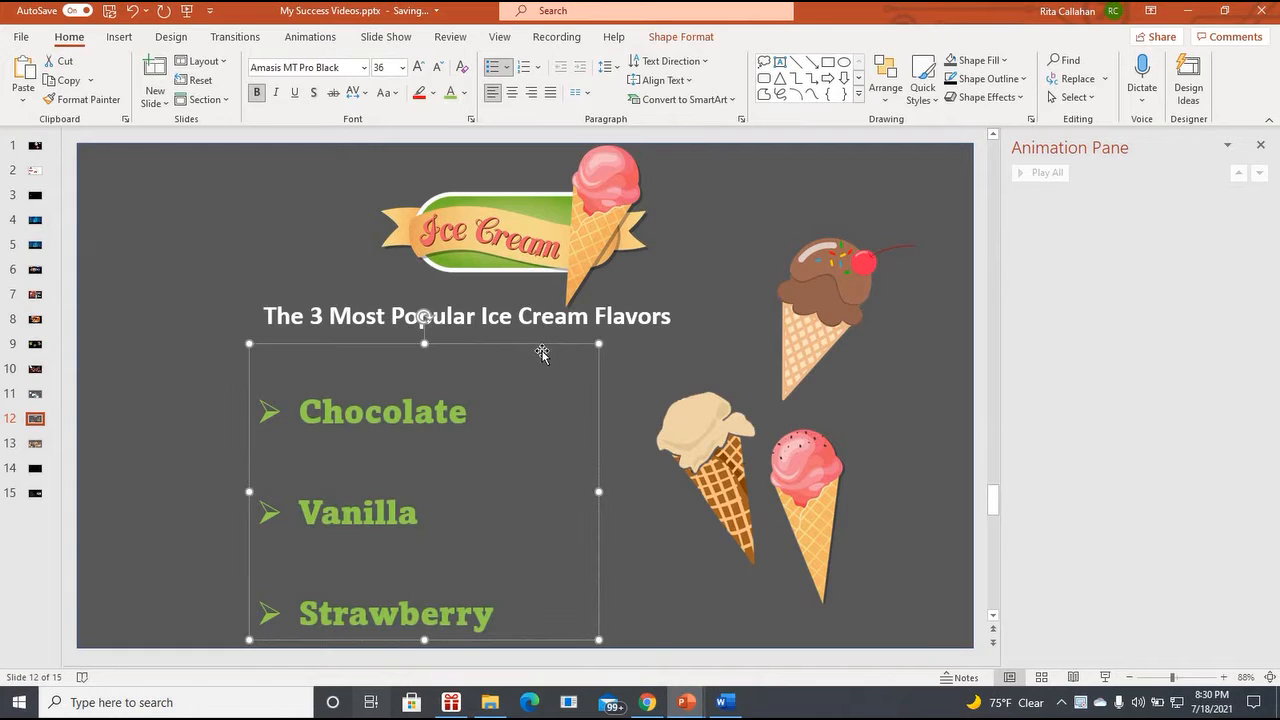
left_click_drag(541, 353, 559, 319)
left_click_drag(615, 467, 537, 472)
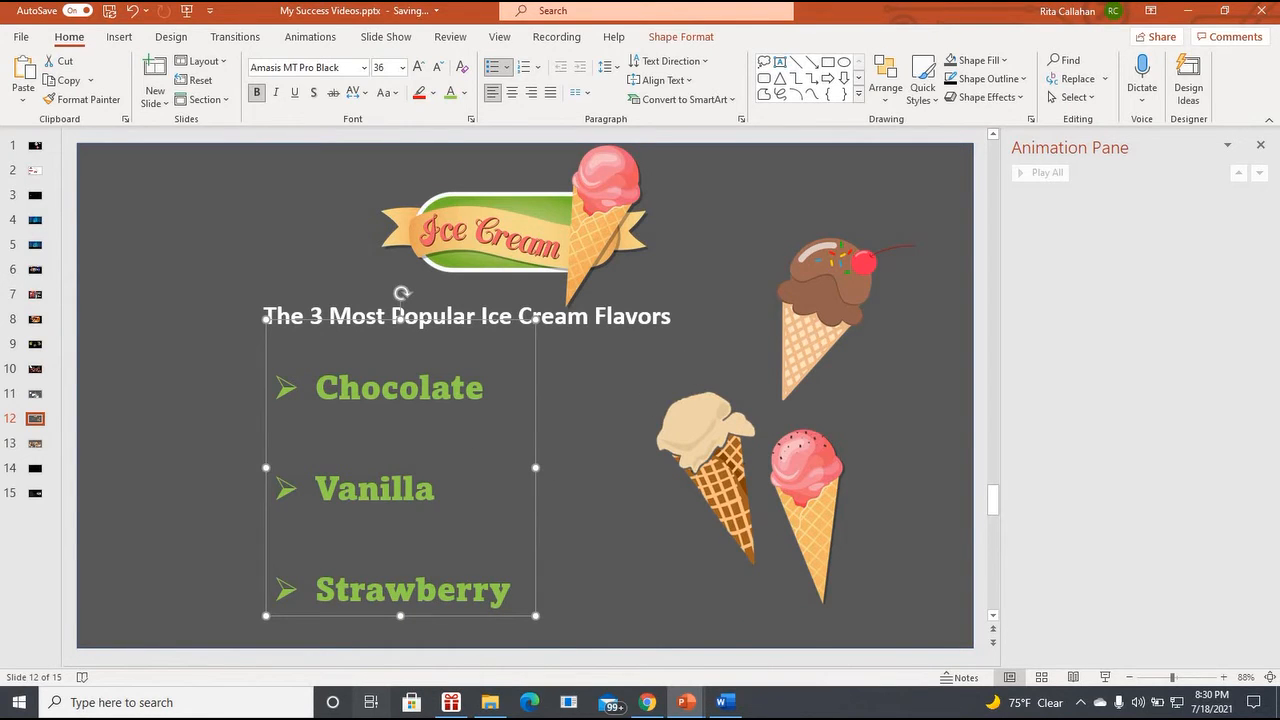
left_click(569, 408)
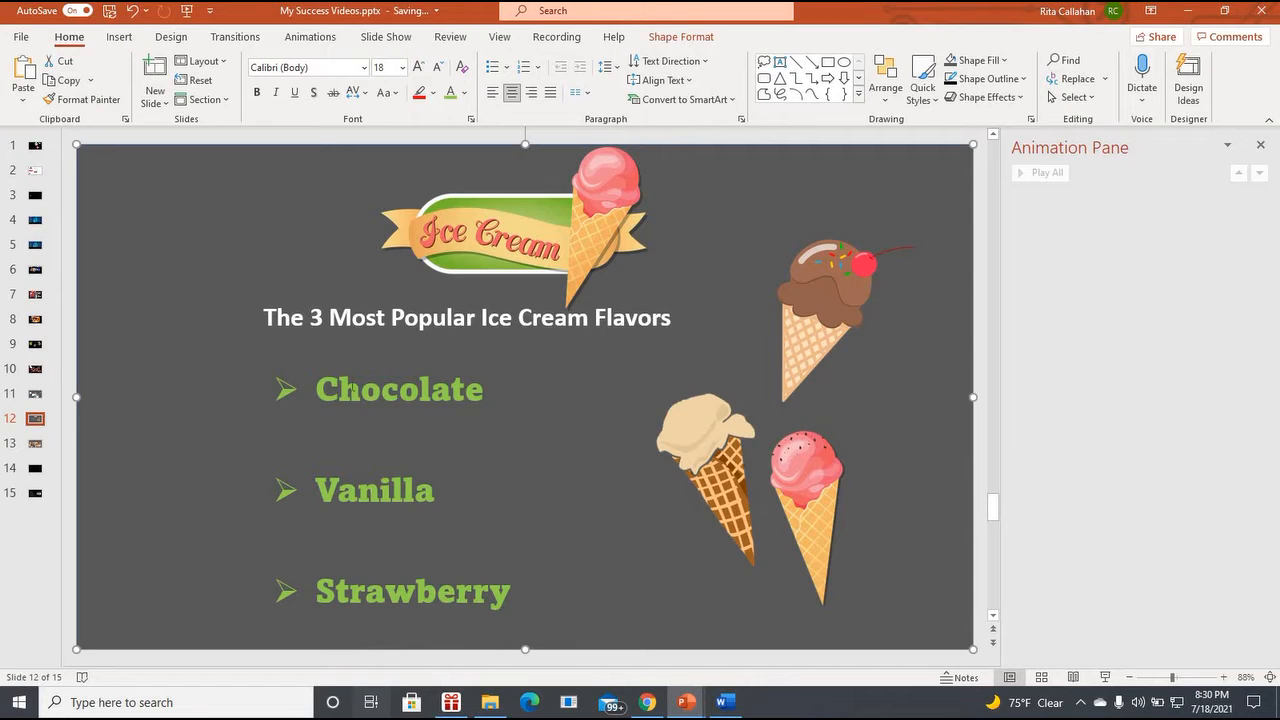
Step: Try the Wheel and Shape animations on the three flavor lines, and settle on Float In
left_click(317, 387)
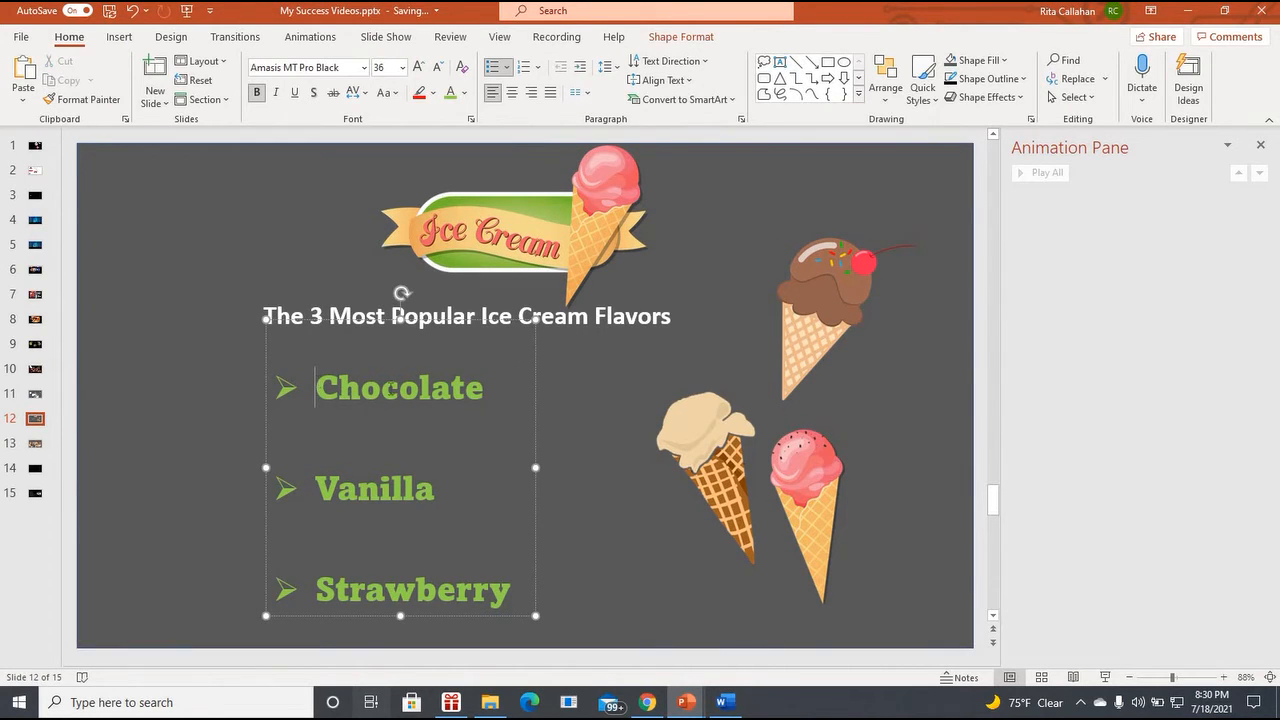
left_click_drag(317, 387, 511, 592)
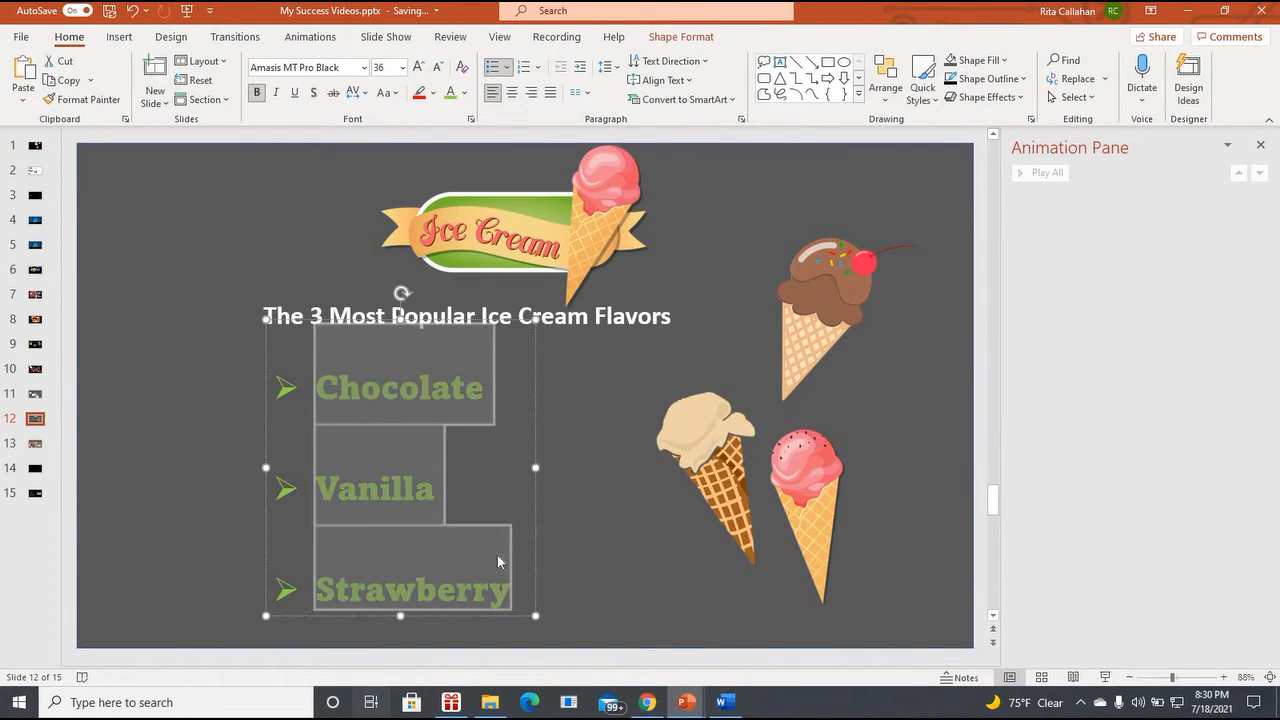
left_click(310, 40)
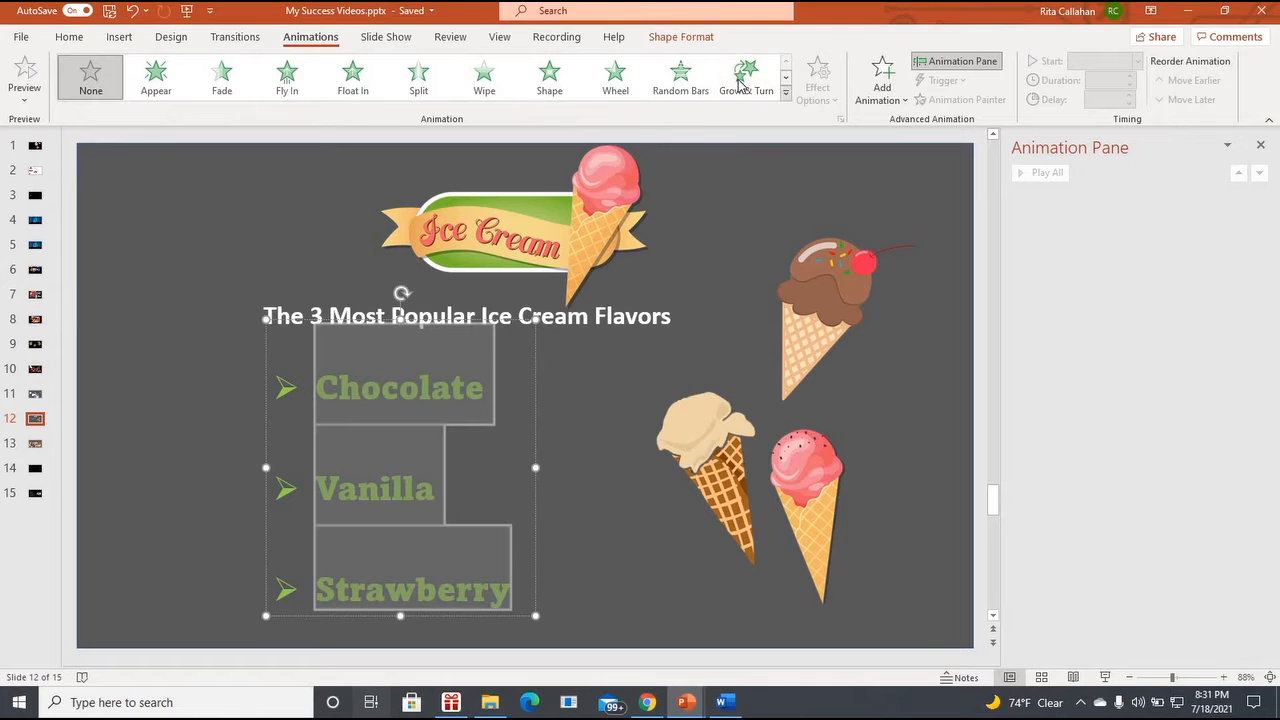
left_click(616, 78)
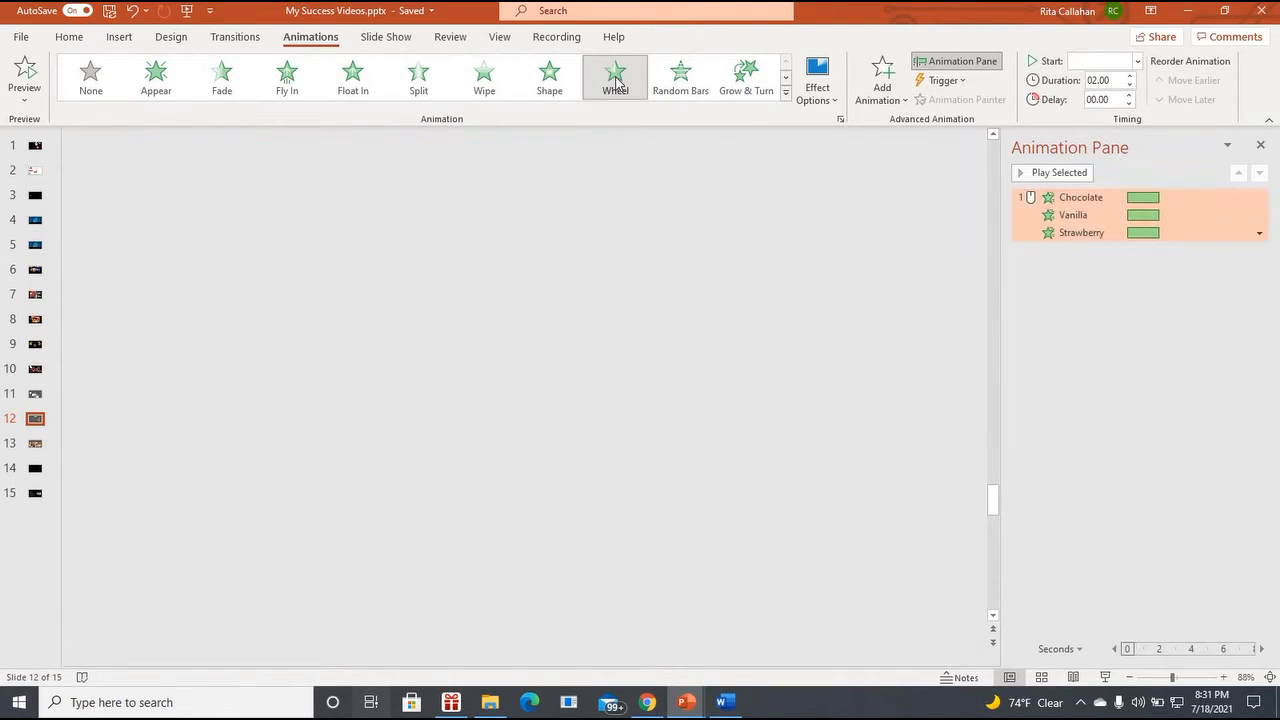
left_click(549, 76)
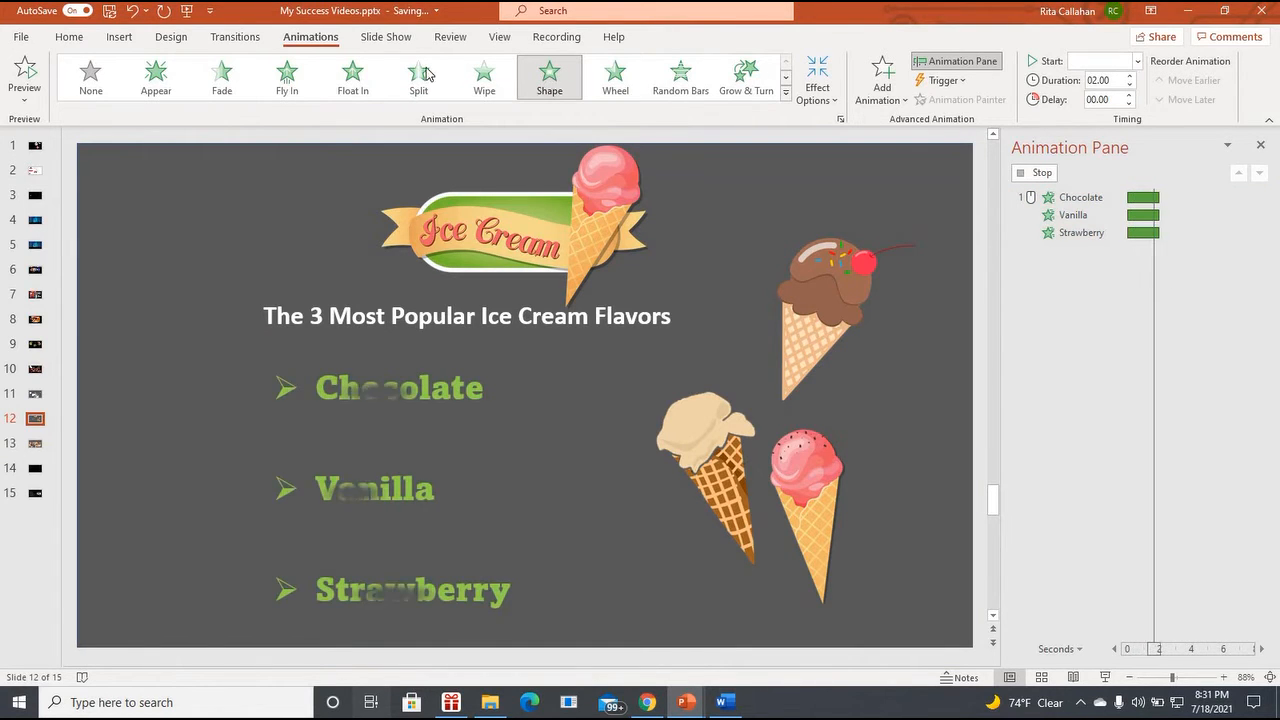
left_click(217, 83)
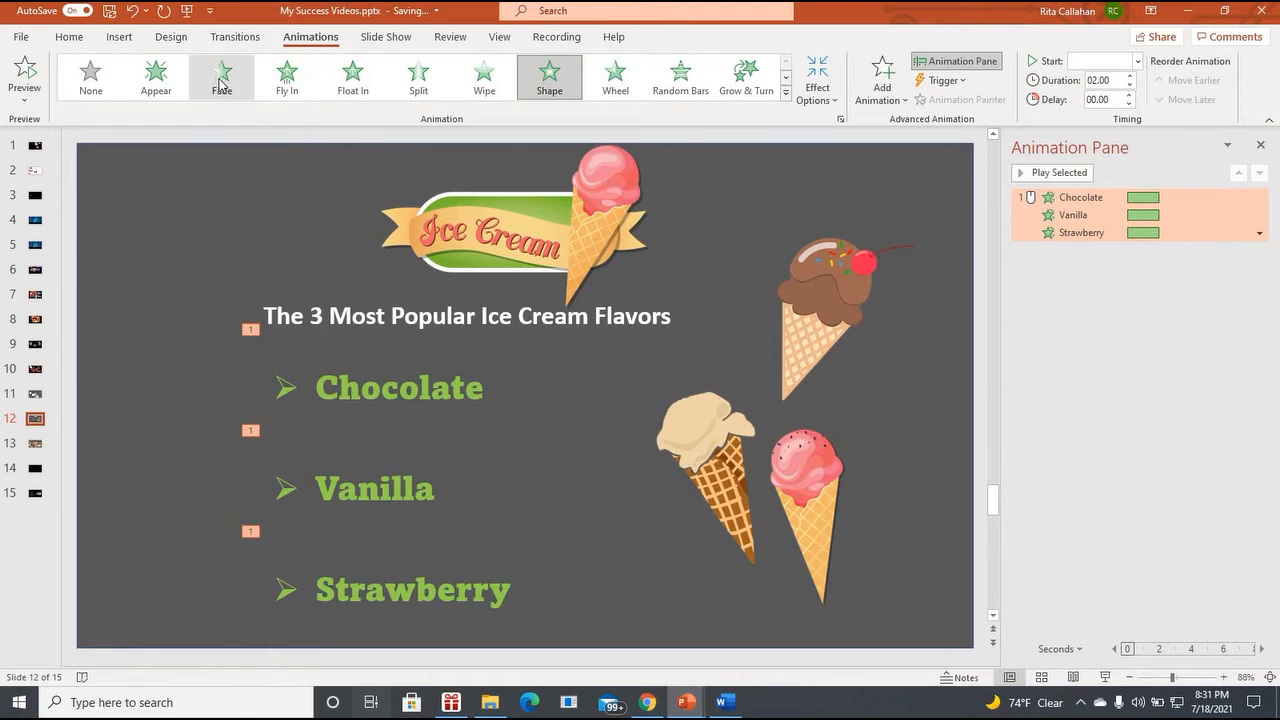
left_click(351, 82)
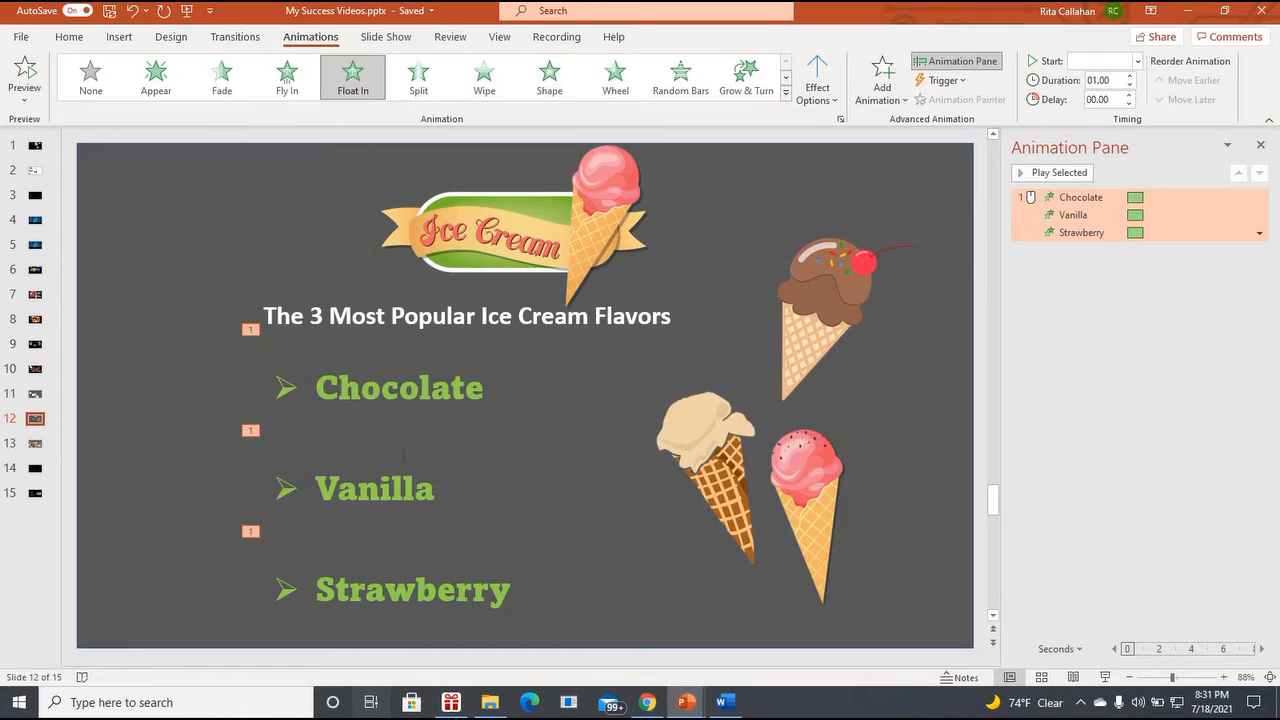
Step: Close the Animation Pane and set the Vanilla line's animation to start On Click
left_click(251, 433)
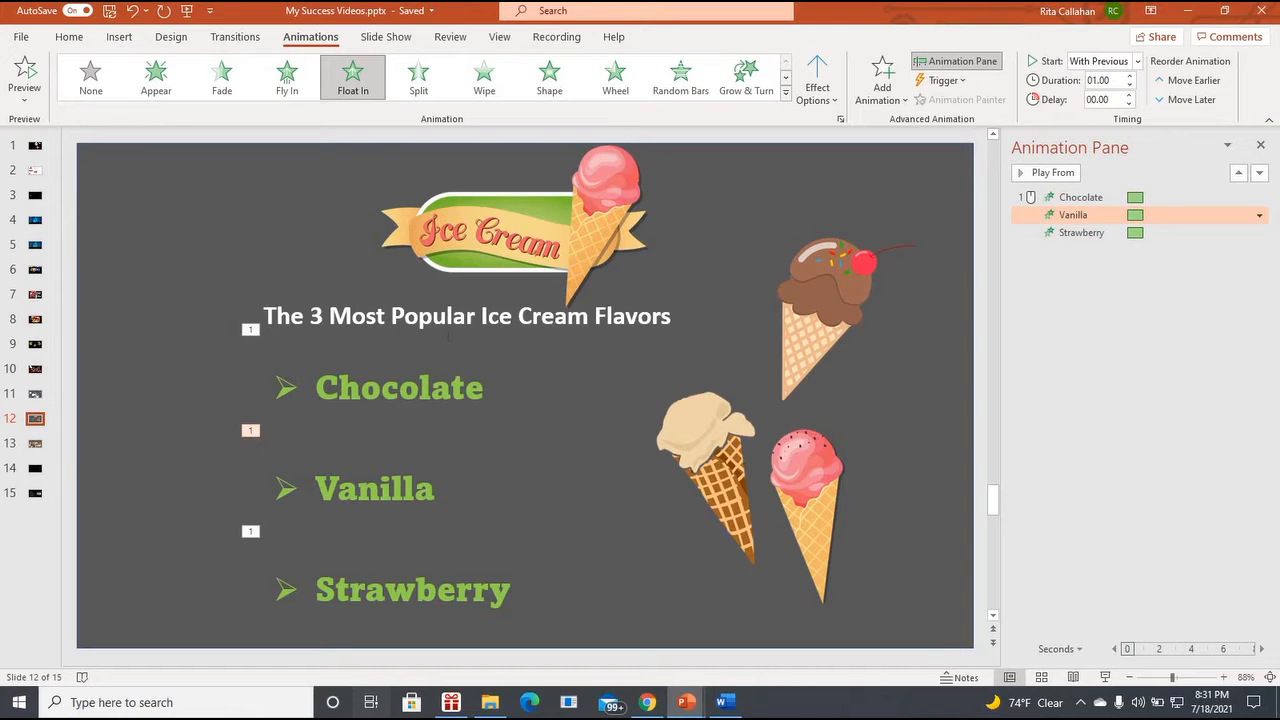
left_click(1262, 143)
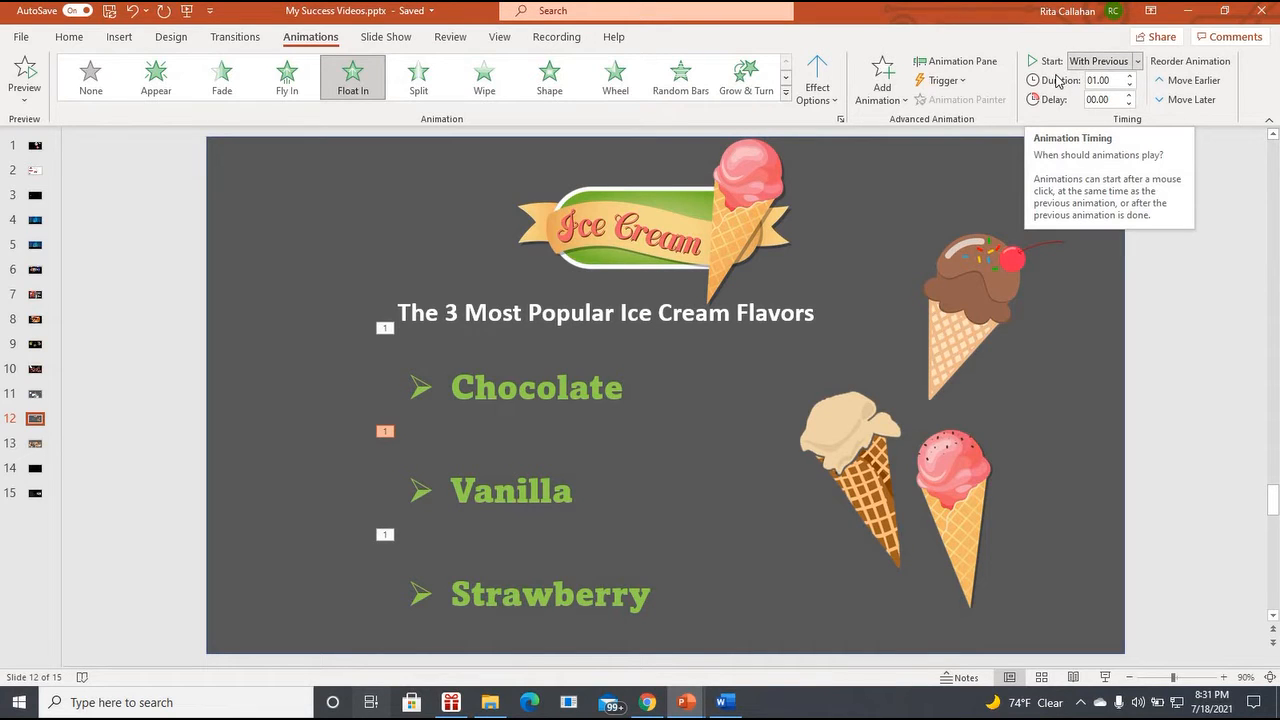
left_click(1137, 62)
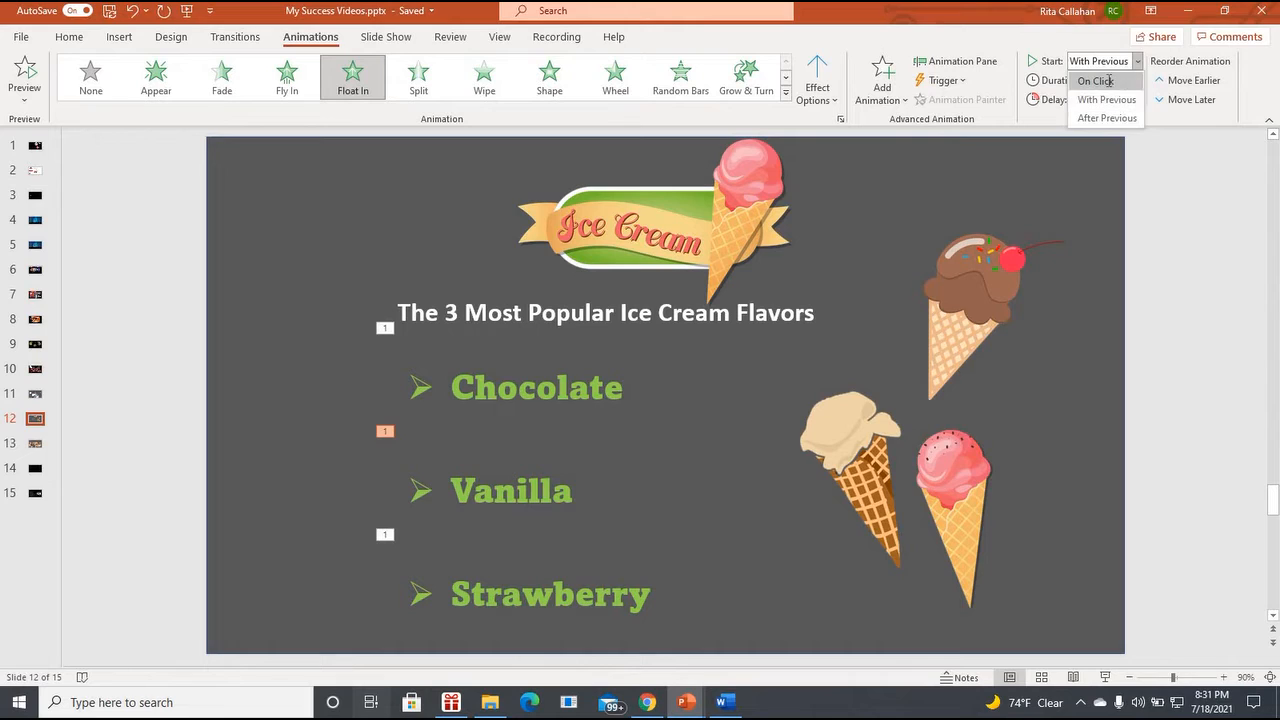
left_click(1095, 81)
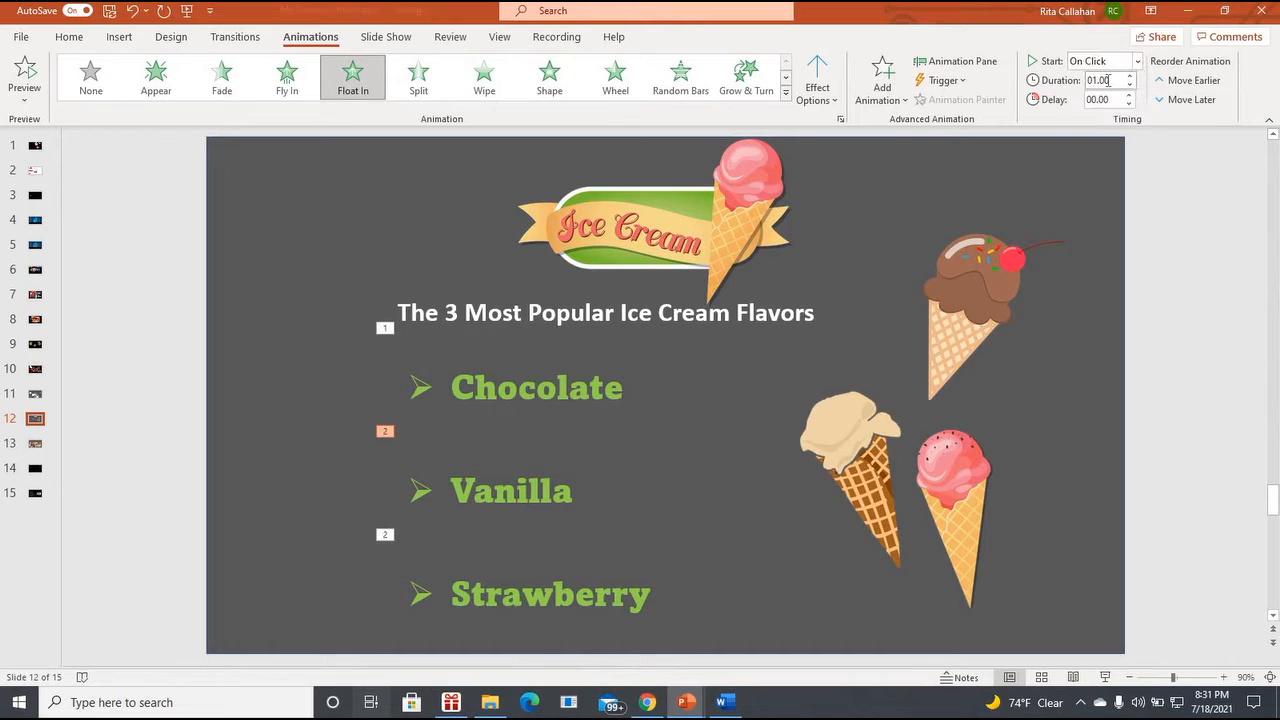
Step: Set the Strawberry line's animation to start On Click and preview the slide's animations
left_click(385, 537)
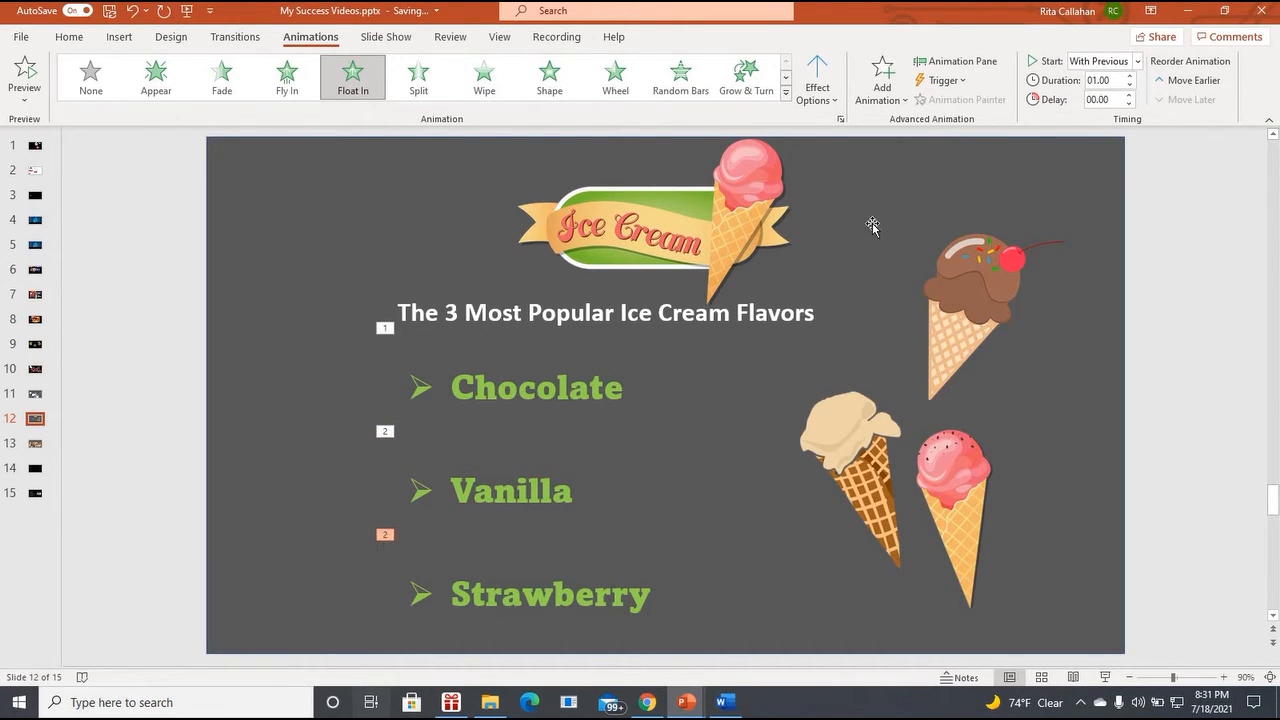
left_click(1138, 61)
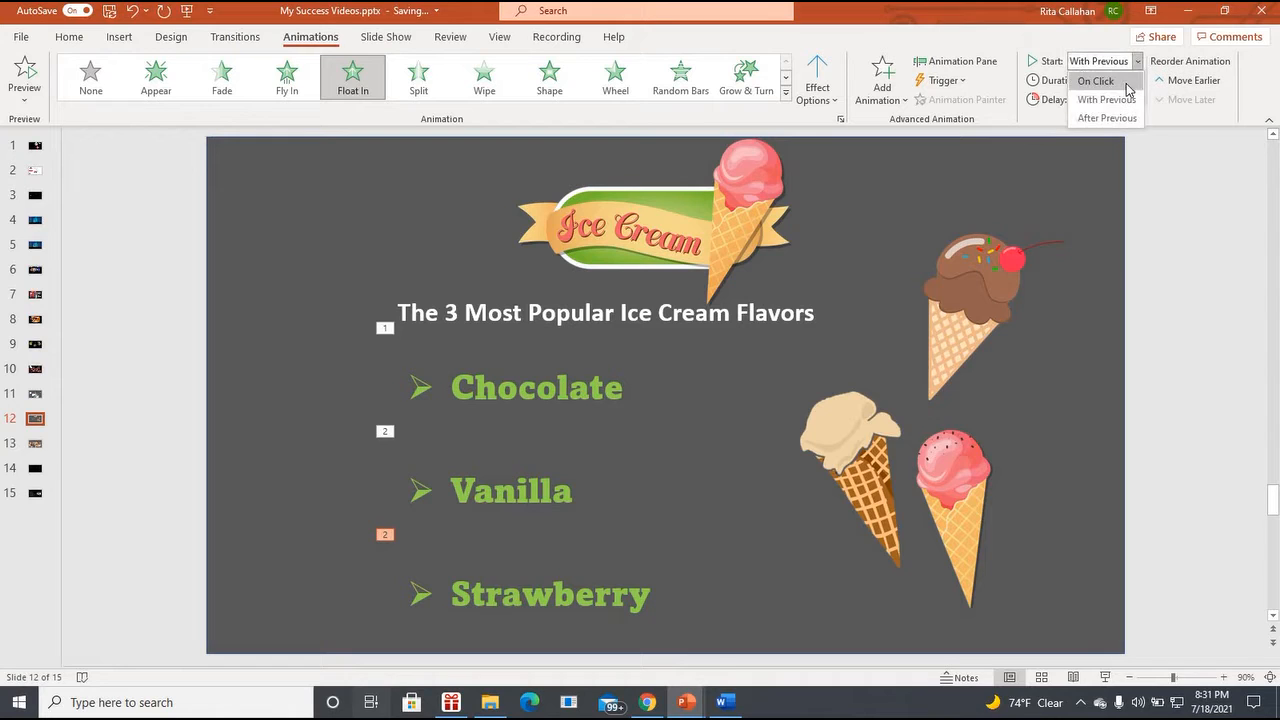
left_click(1095, 81)
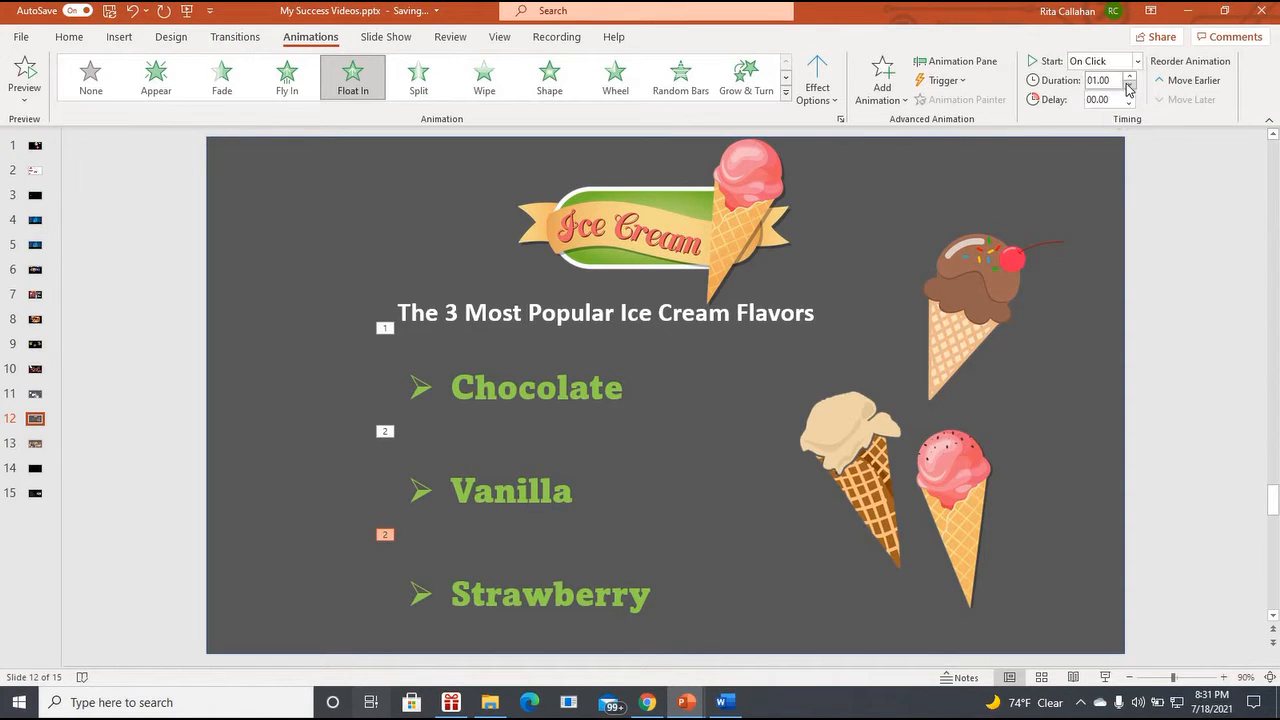
left_click(26, 72)
left_click(594, 594)
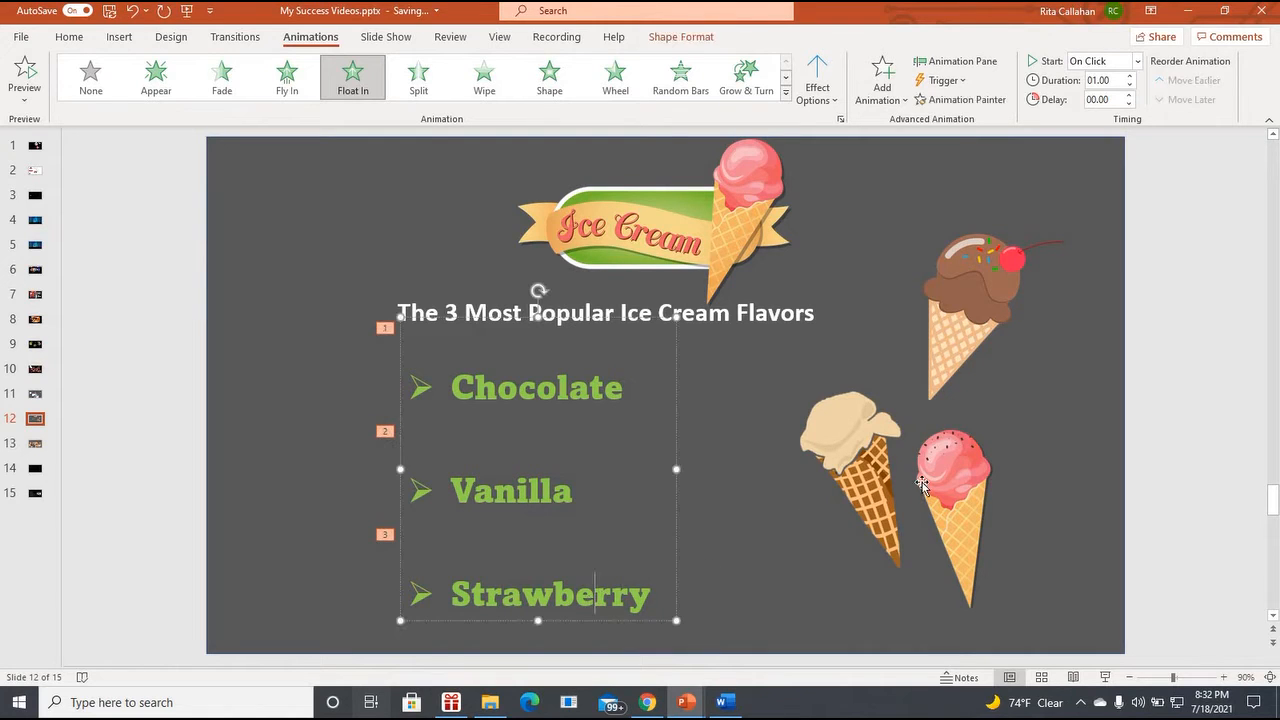
Step: Shrink the chocolate, vanilla and strawberry cone pictures to about half their size
left_click(969, 327)
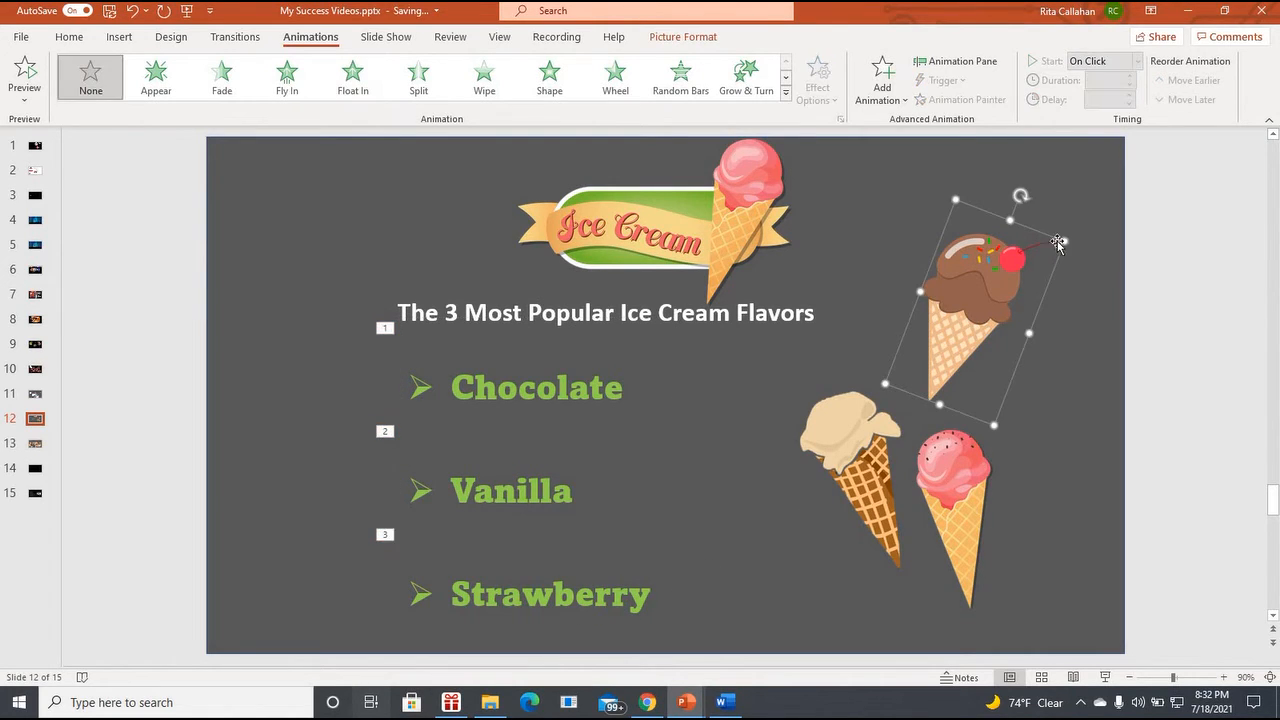
left_click_drag(1064, 241, 964, 302)
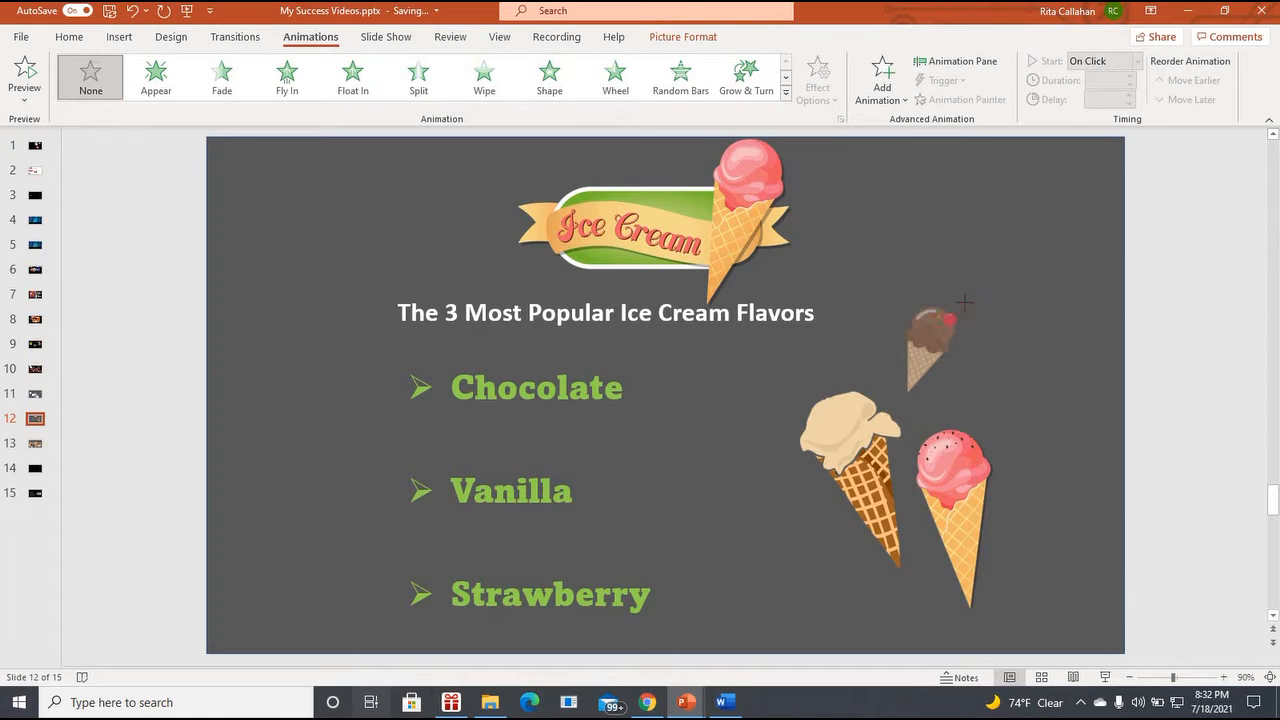
left_click(842, 452)
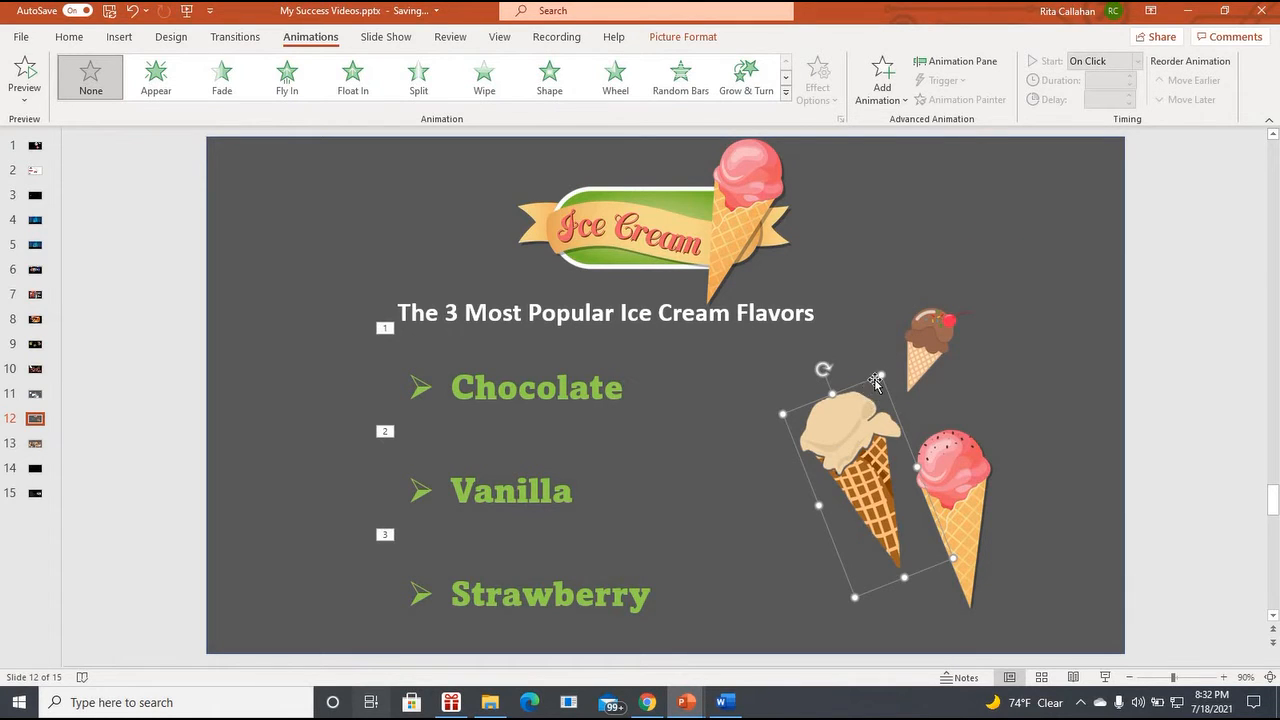
left_click_drag(877, 393, 884, 475)
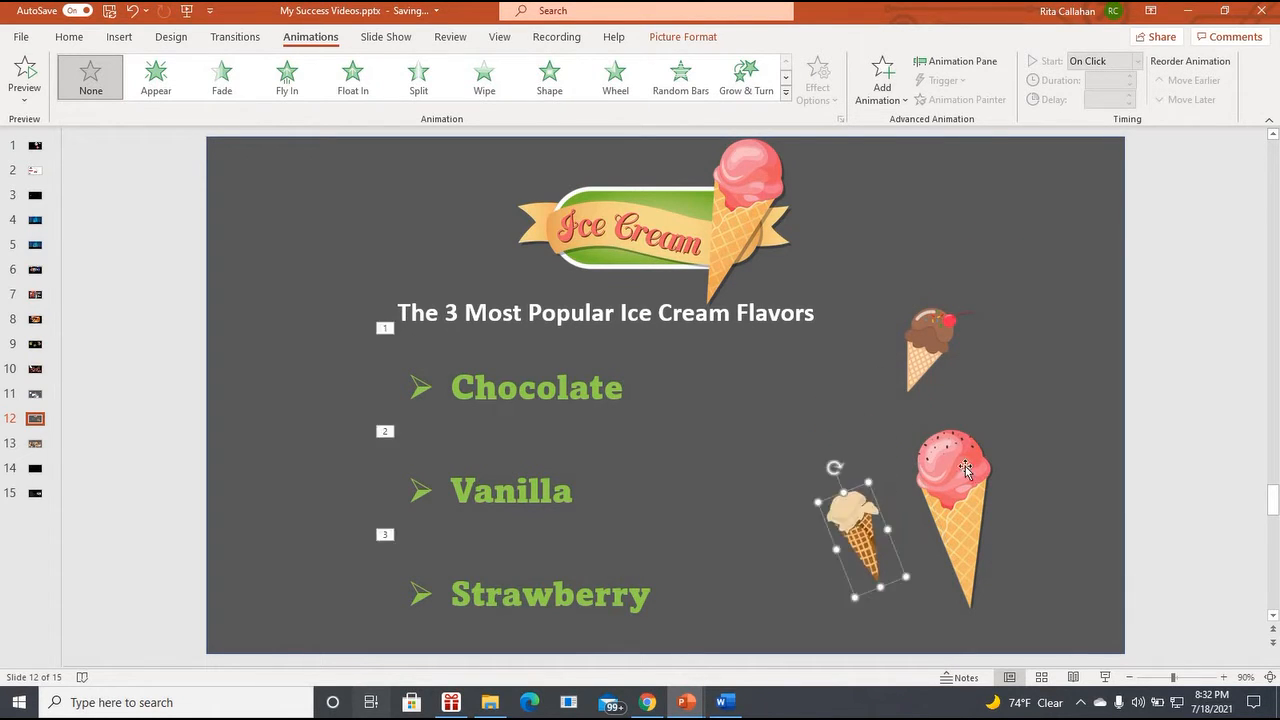
left_click(972, 457)
left_click_drag(978, 417, 972, 503)
Step: Move each small cone picture beside its matching flavor name: Chocolate, Vanilla and Strawberry
left_click_drag(937, 350, 704, 390)
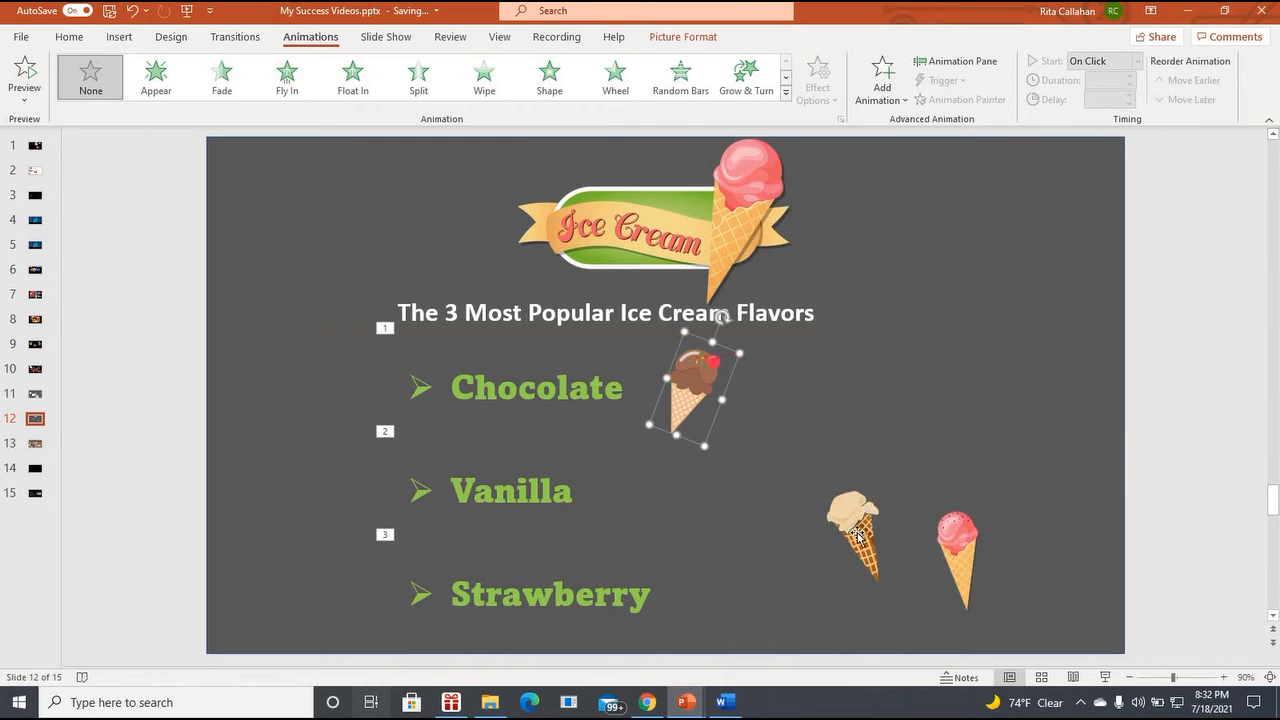
left_click_drag(866, 511, 623, 488)
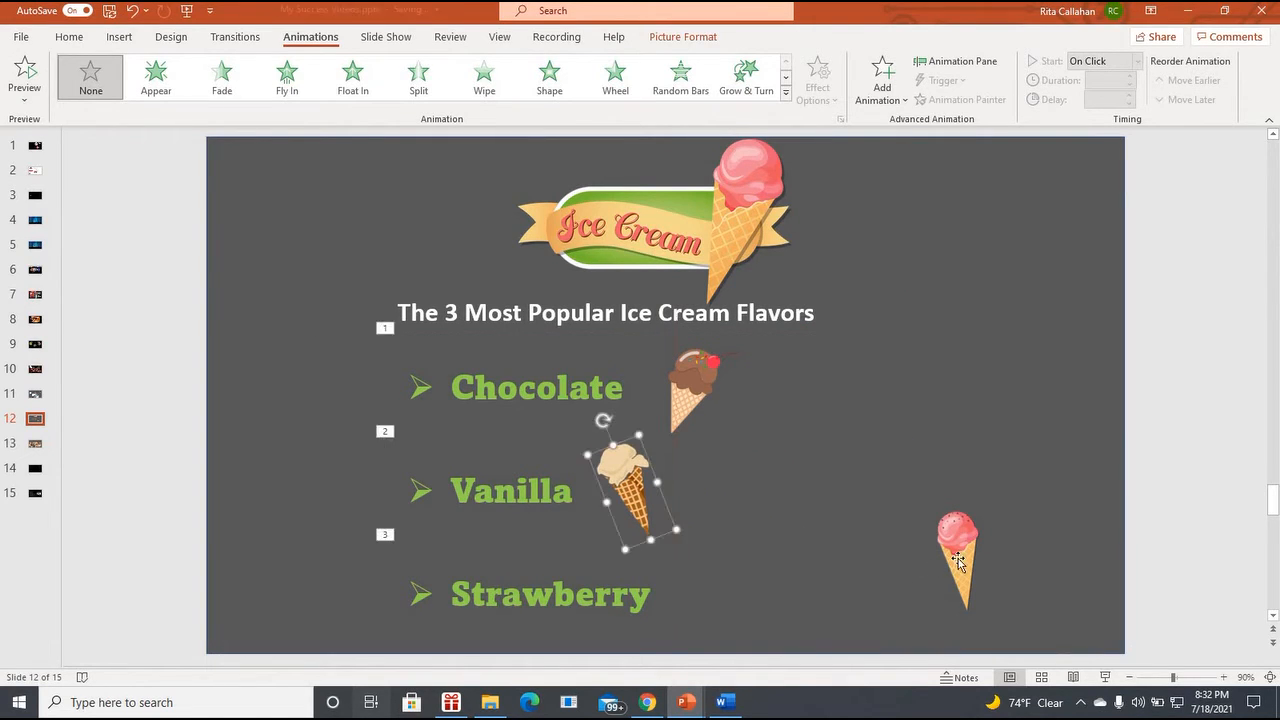
left_click_drag(947, 560, 707, 580)
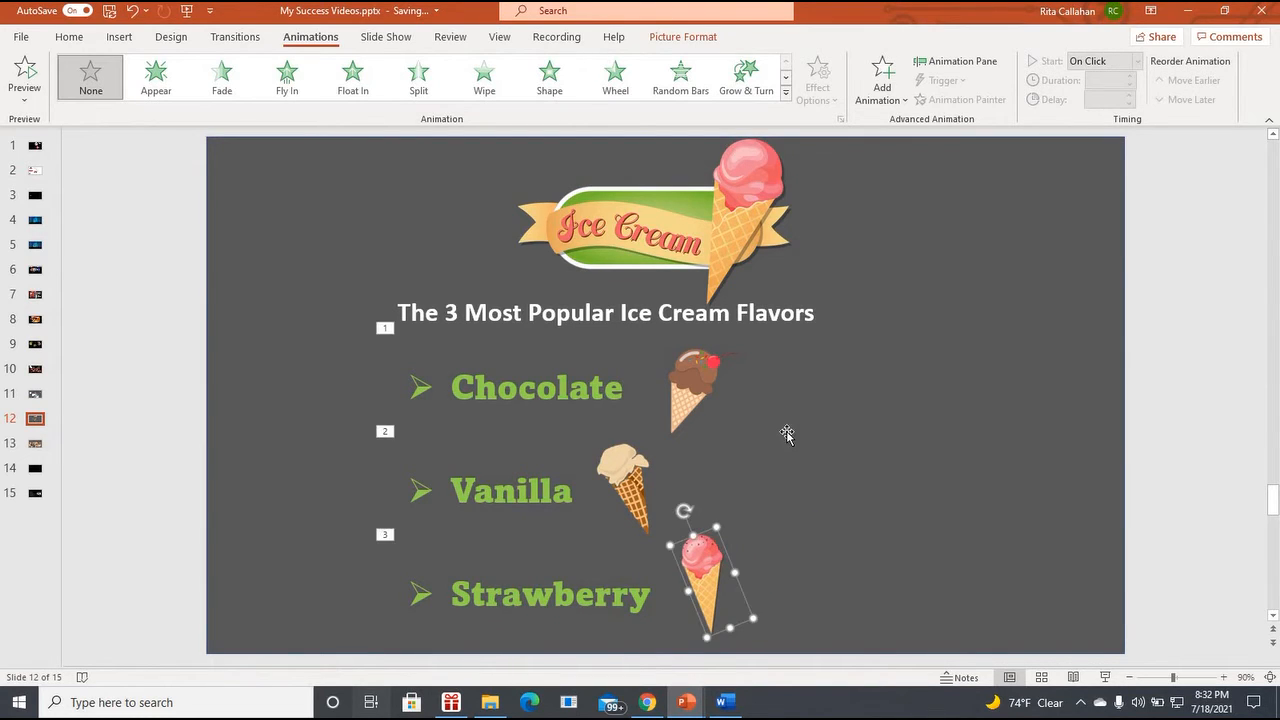
left_click(779, 548)
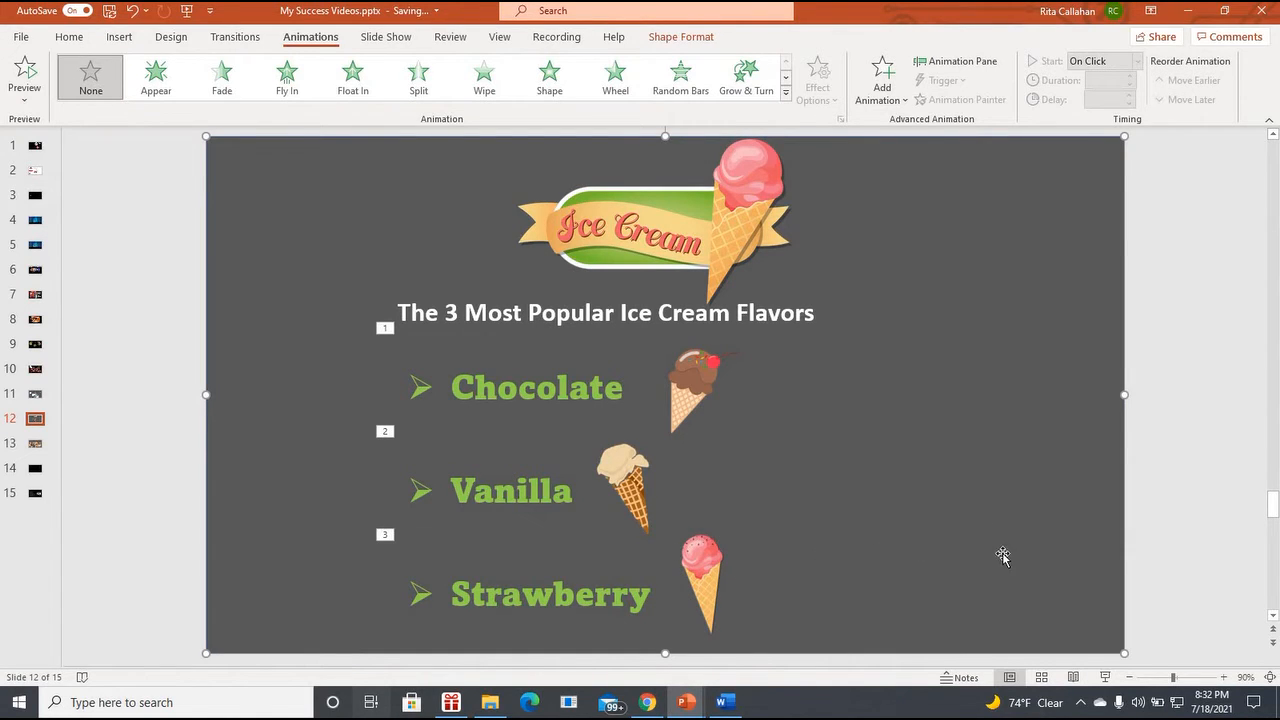
Step: Play the ice cream slide as a slide show to check the list animation, and end the show
left_click(1106, 679)
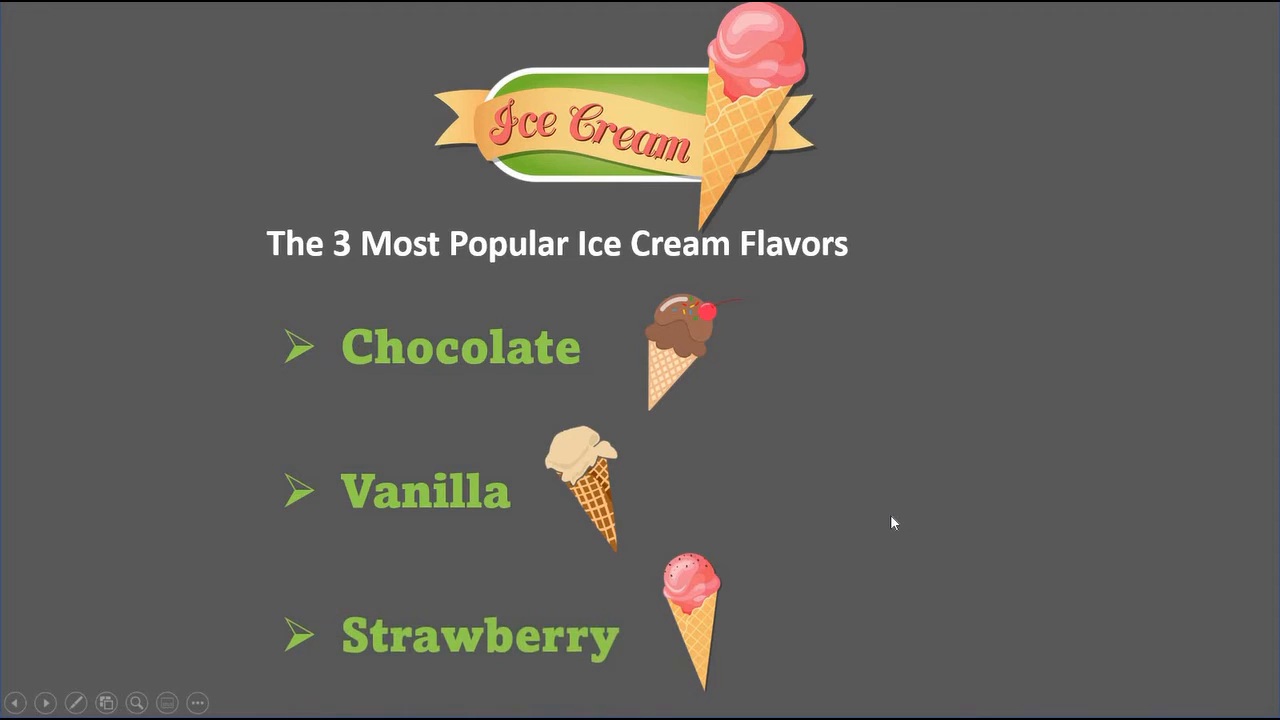
right_click(1045, 637)
left_click(1080, 616)
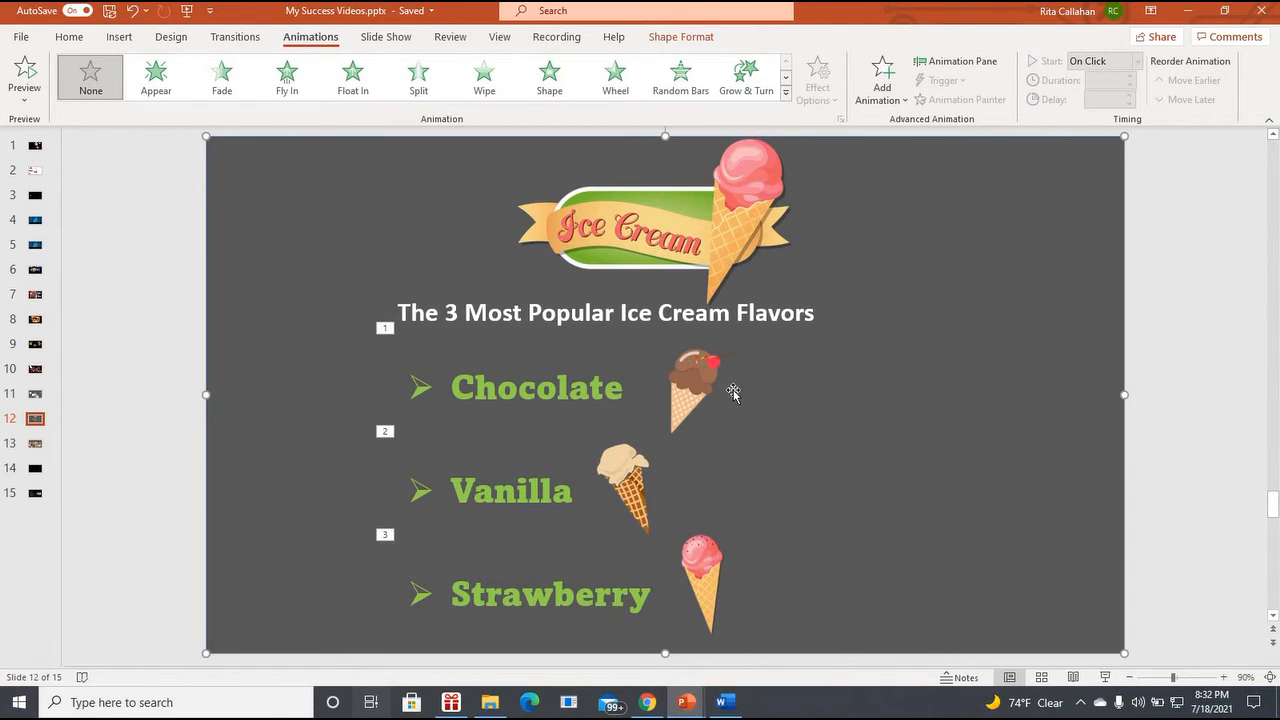
Step: Apply the Shape entrance animation to the chocolate cone picture
left_click(690, 387)
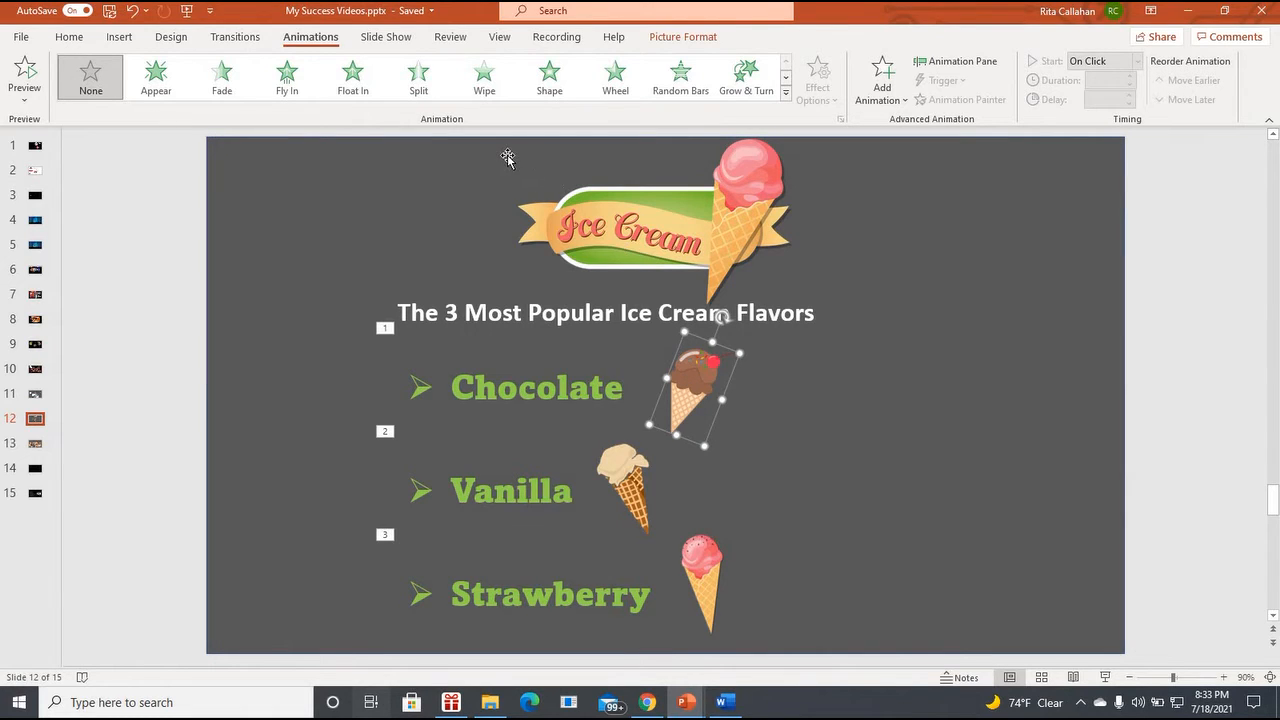
left_click(786, 92)
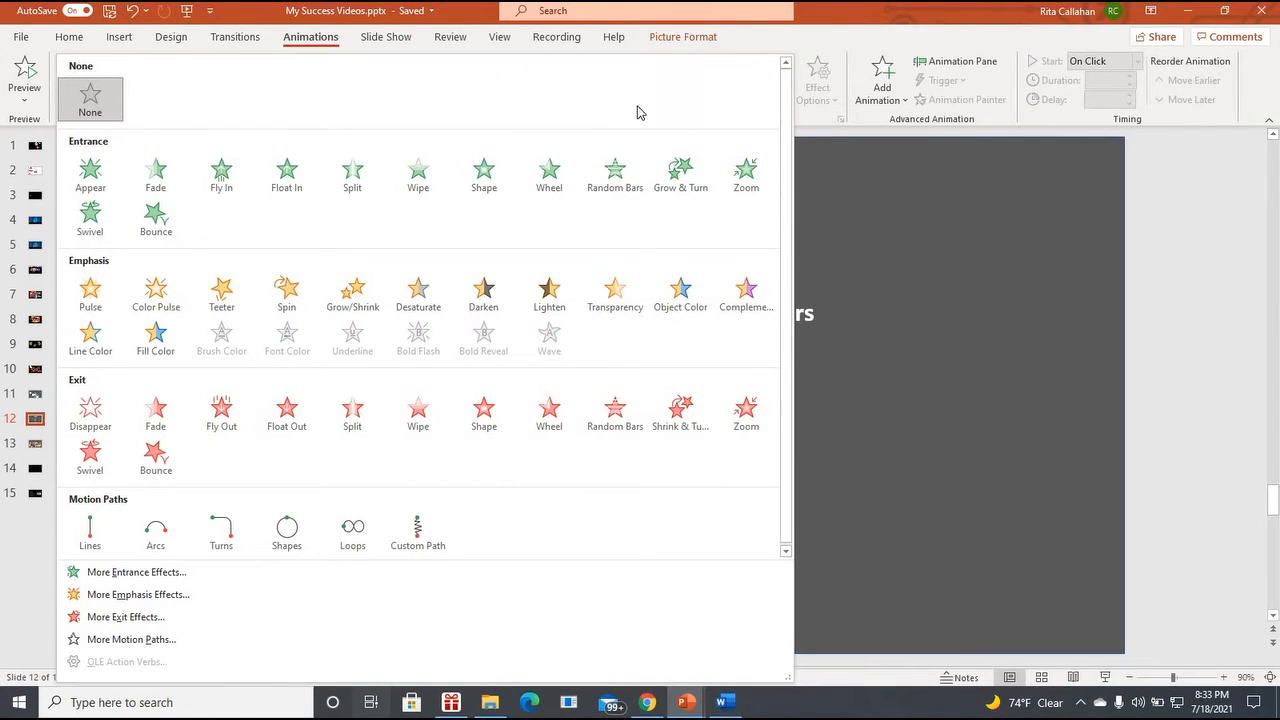
left_click(495, 175)
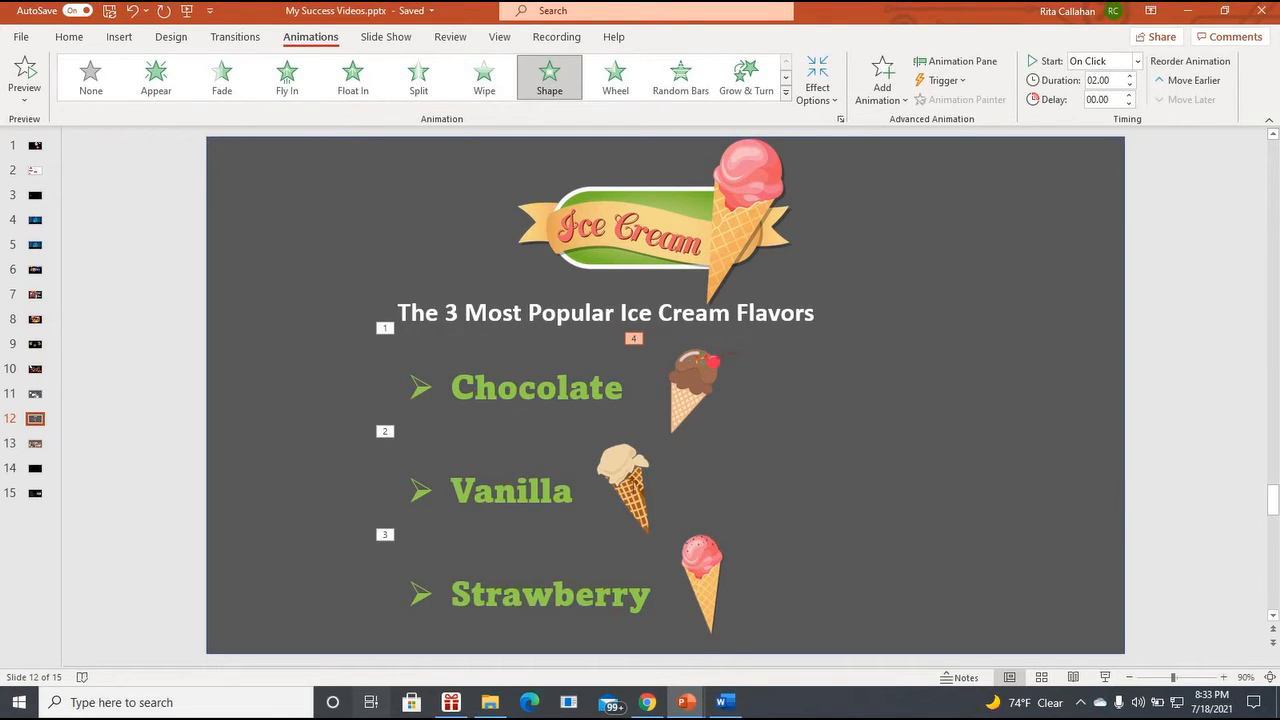
Step: Select the vanilla cone picture behind the list's text box and apply the Wheel entrance animation to it
left_click(583, 491)
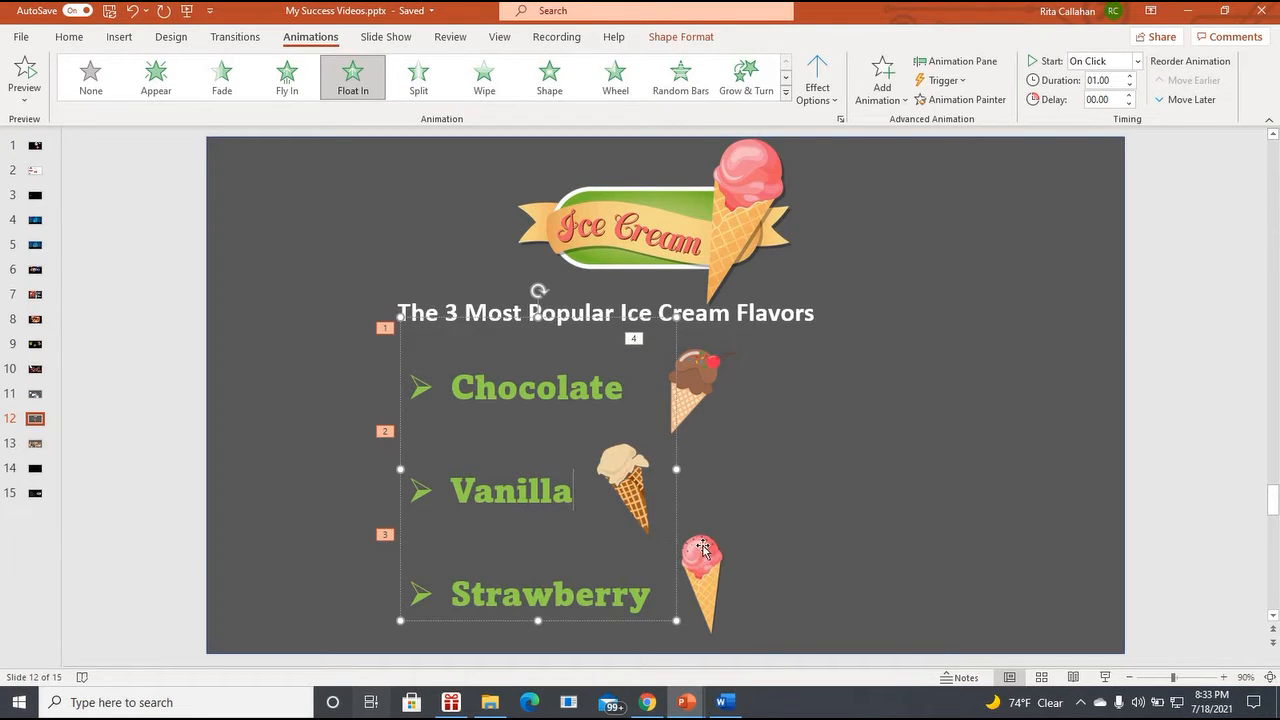
left_click(771, 518)
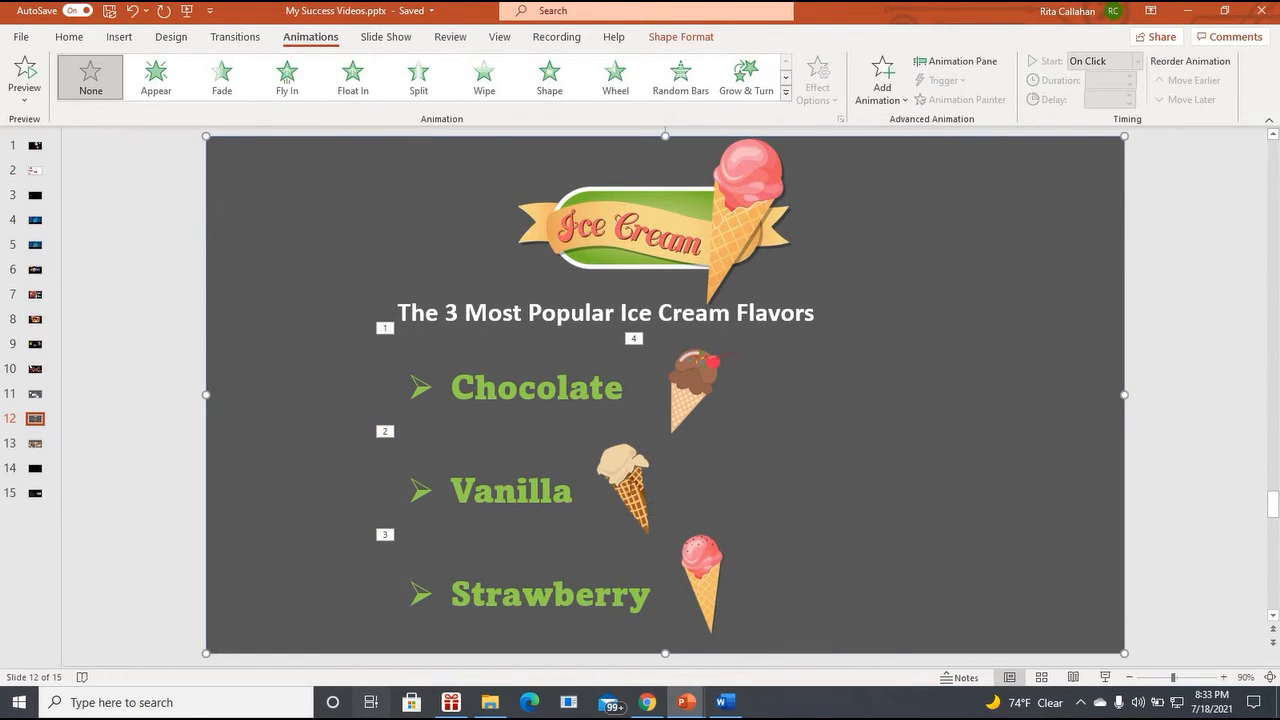
left_click(395, 487)
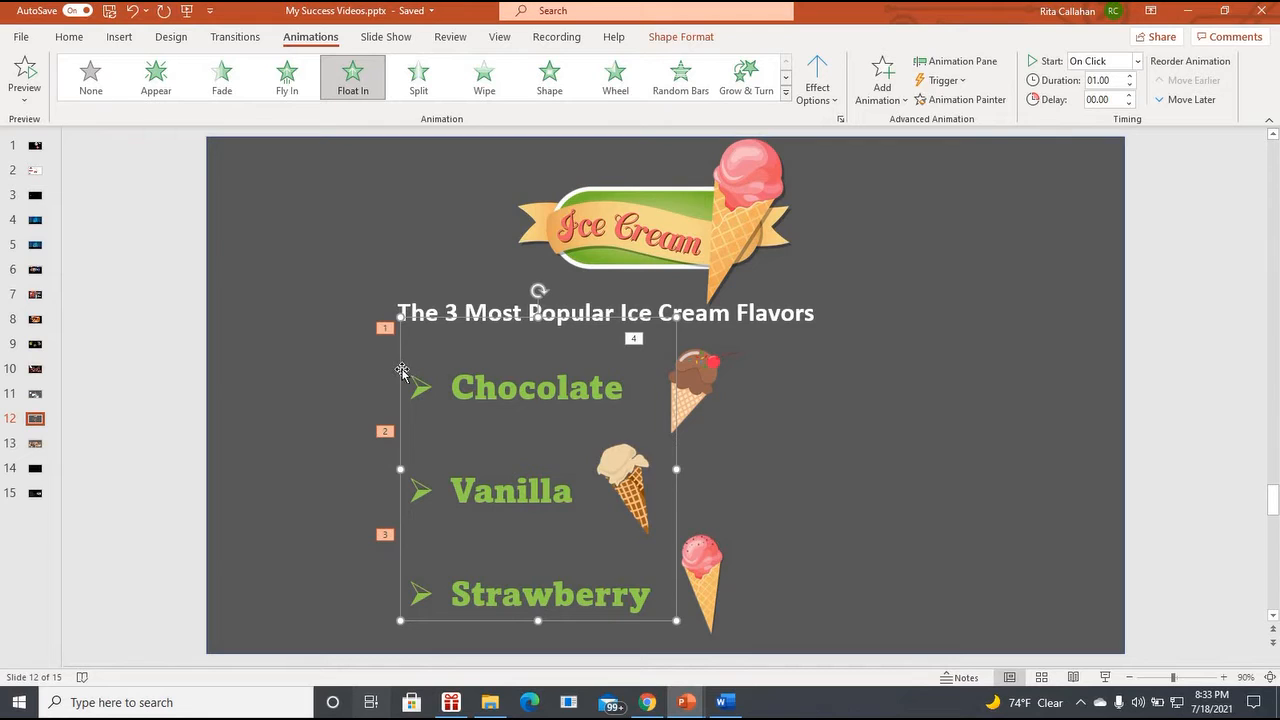
left_click(364, 375)
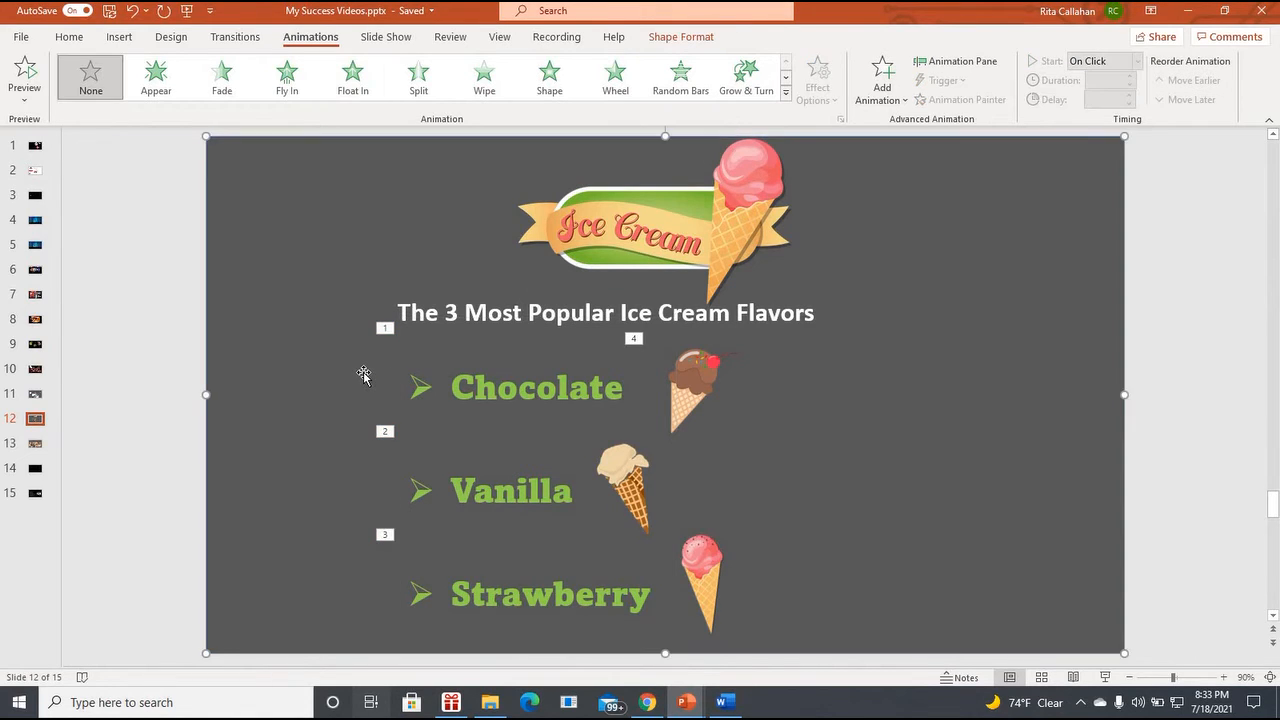
key("Tab")
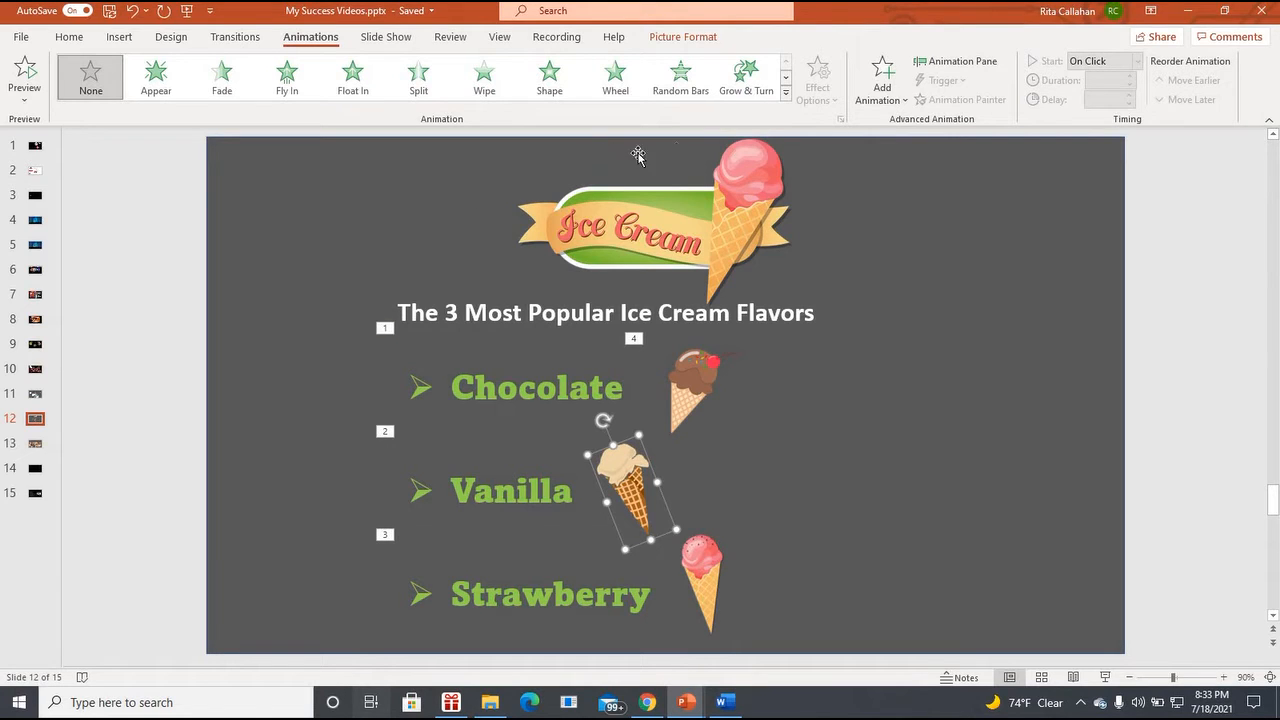
left_click(615, 80)
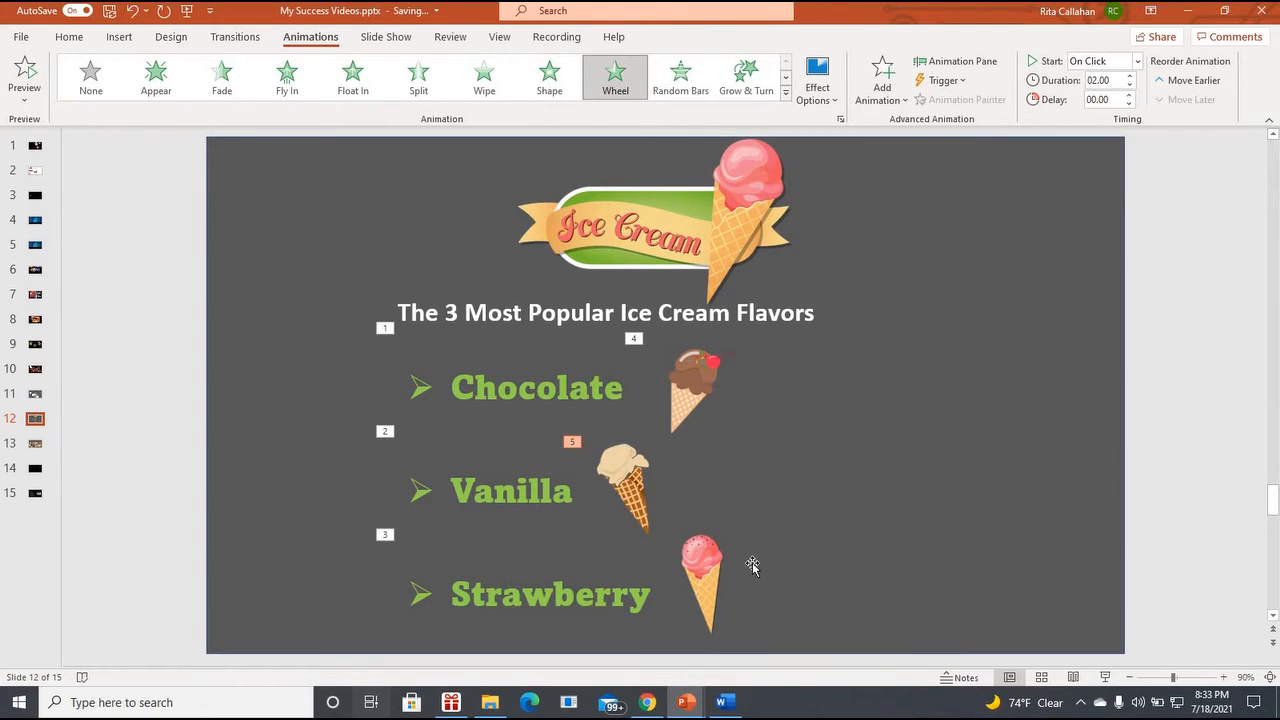
Step: Try several of the additional entrance effects on the strawberry cone picture and apply Curve Up to it
left_click(704, 584)
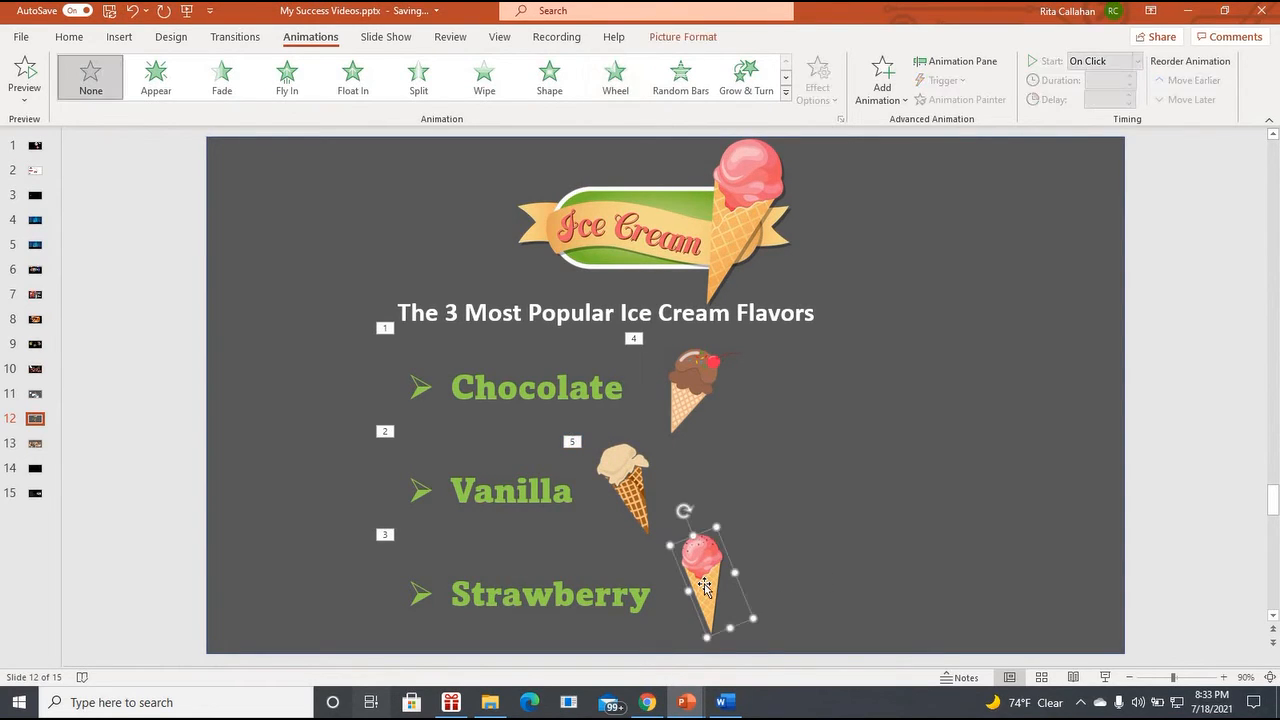
left_click(786, 95)
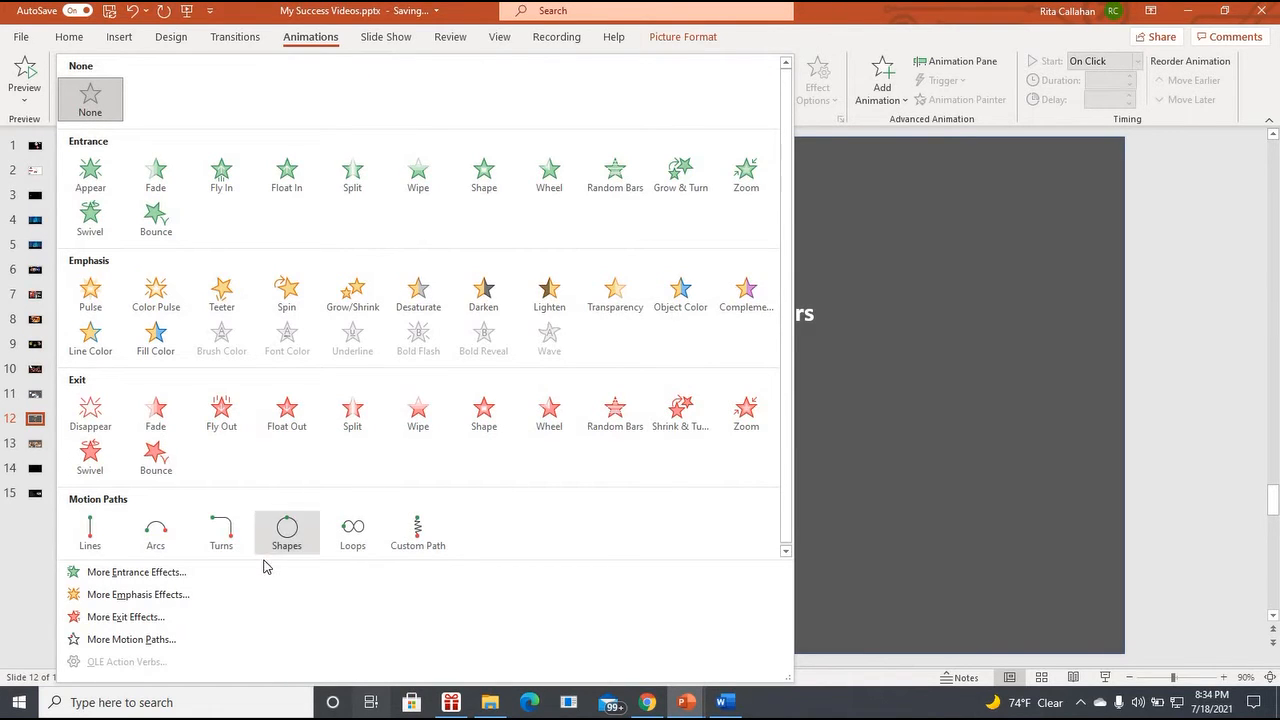
left_click(127, 574)
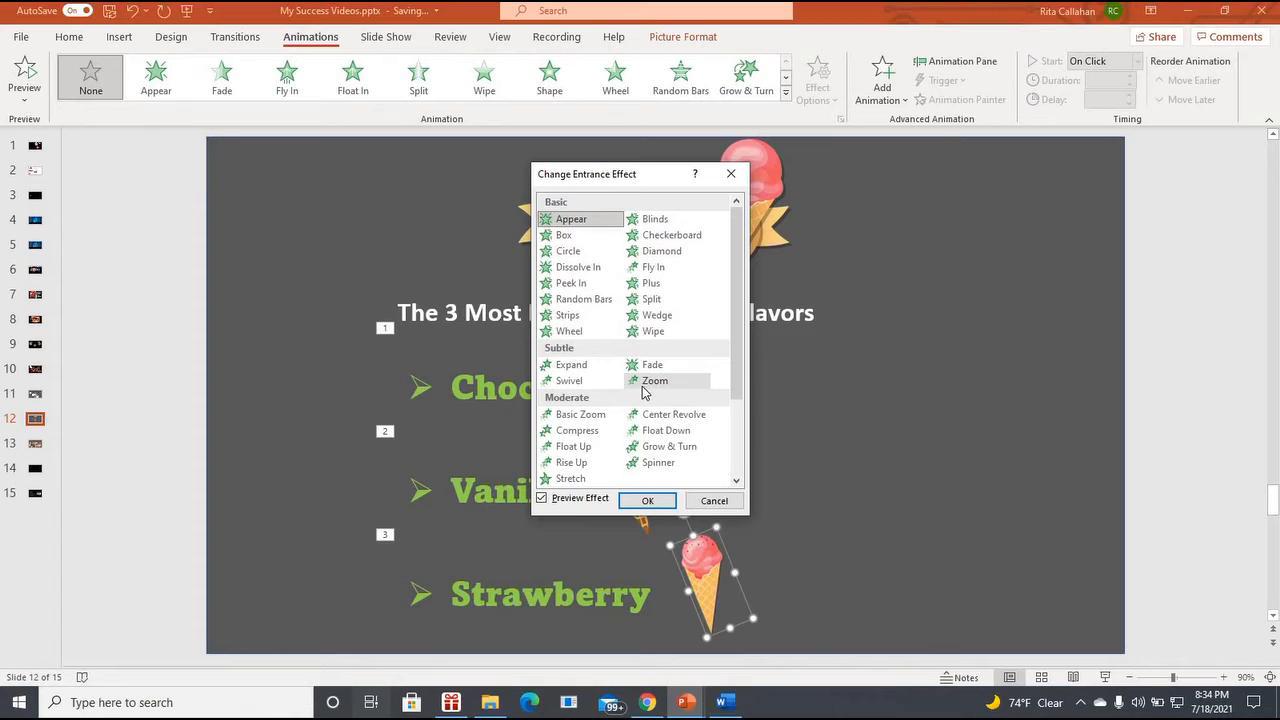
scroll(644, 394, "down", 3)
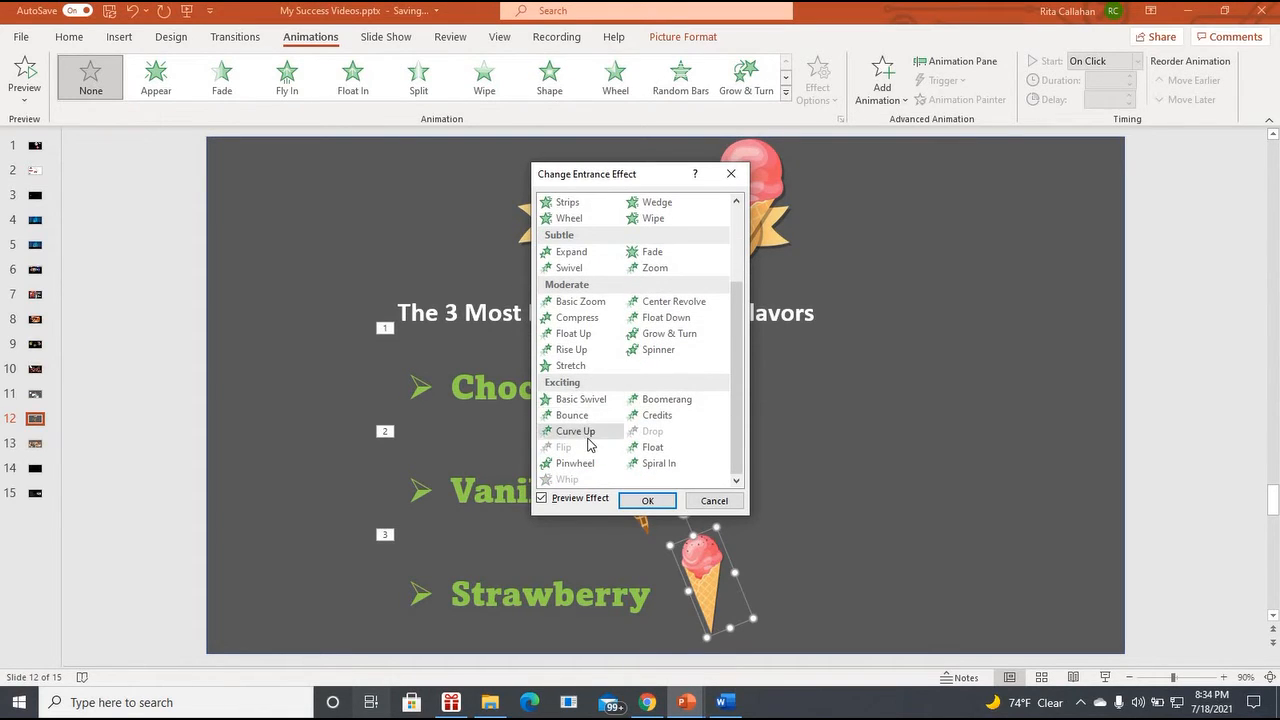
left_click(589, 433)
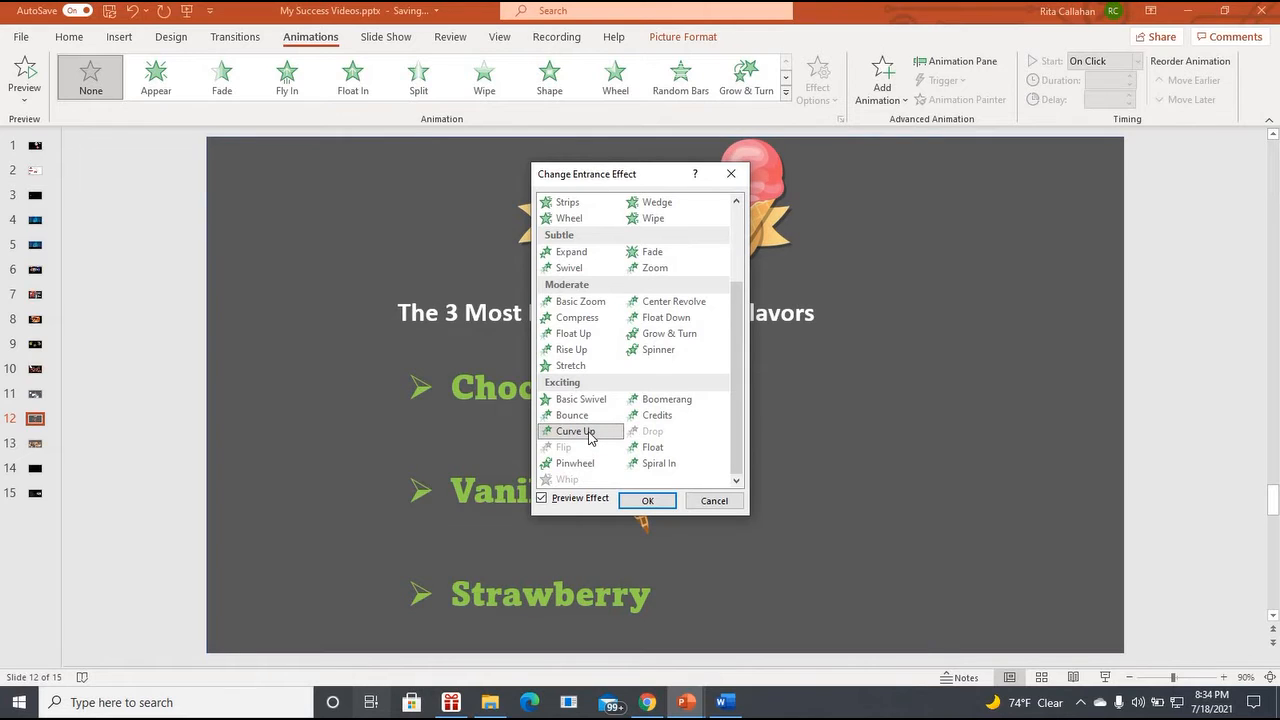
left_click(583, 424)
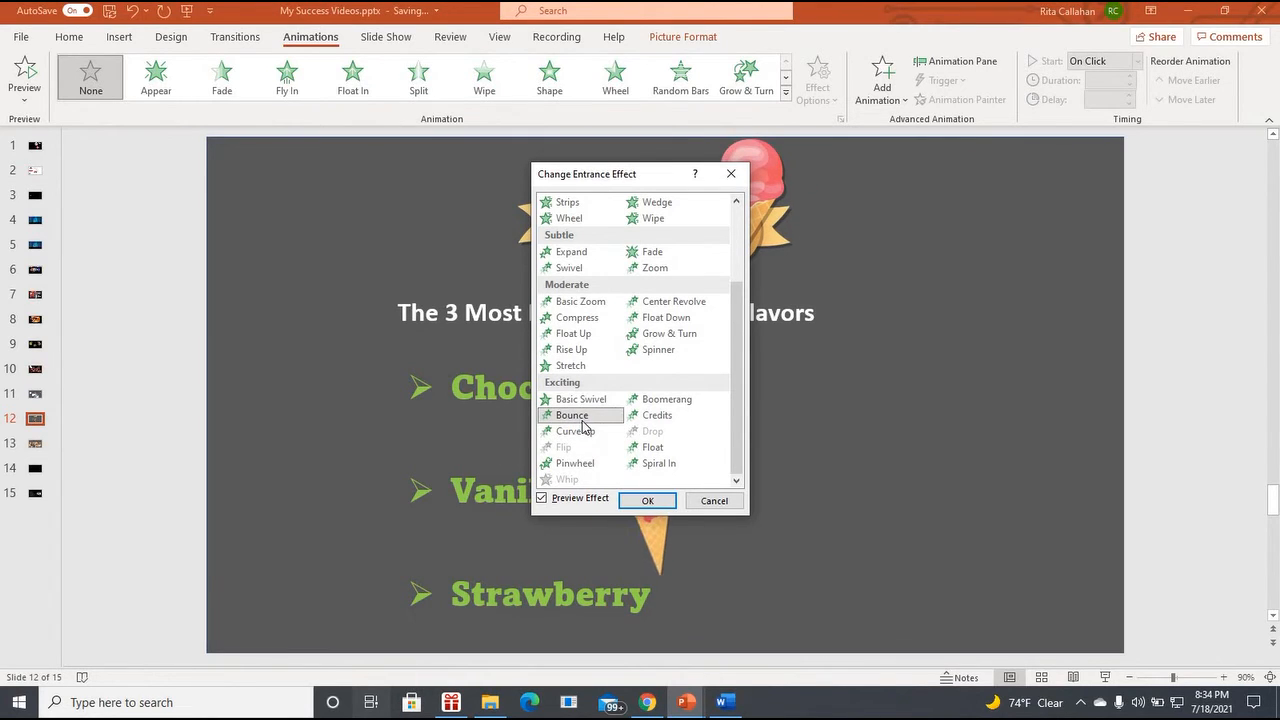
left_click(664, 401)
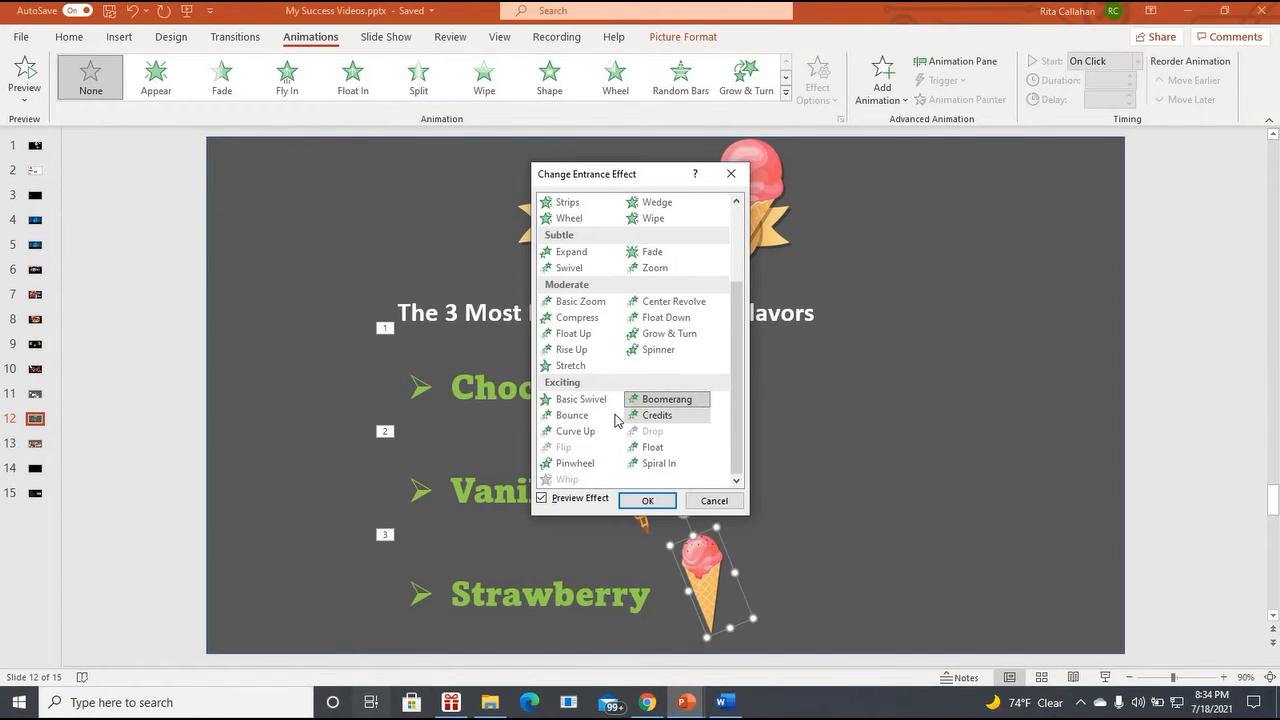
left_click(587, 439)
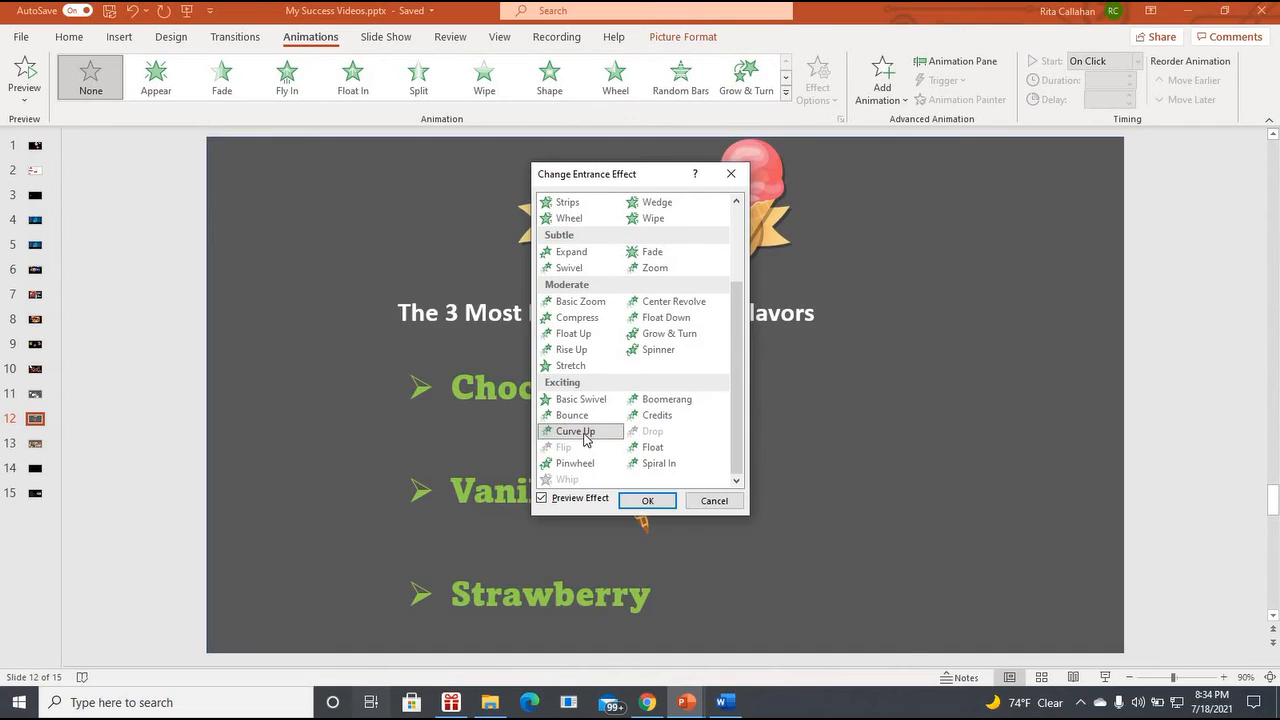
left_click(648, 501)
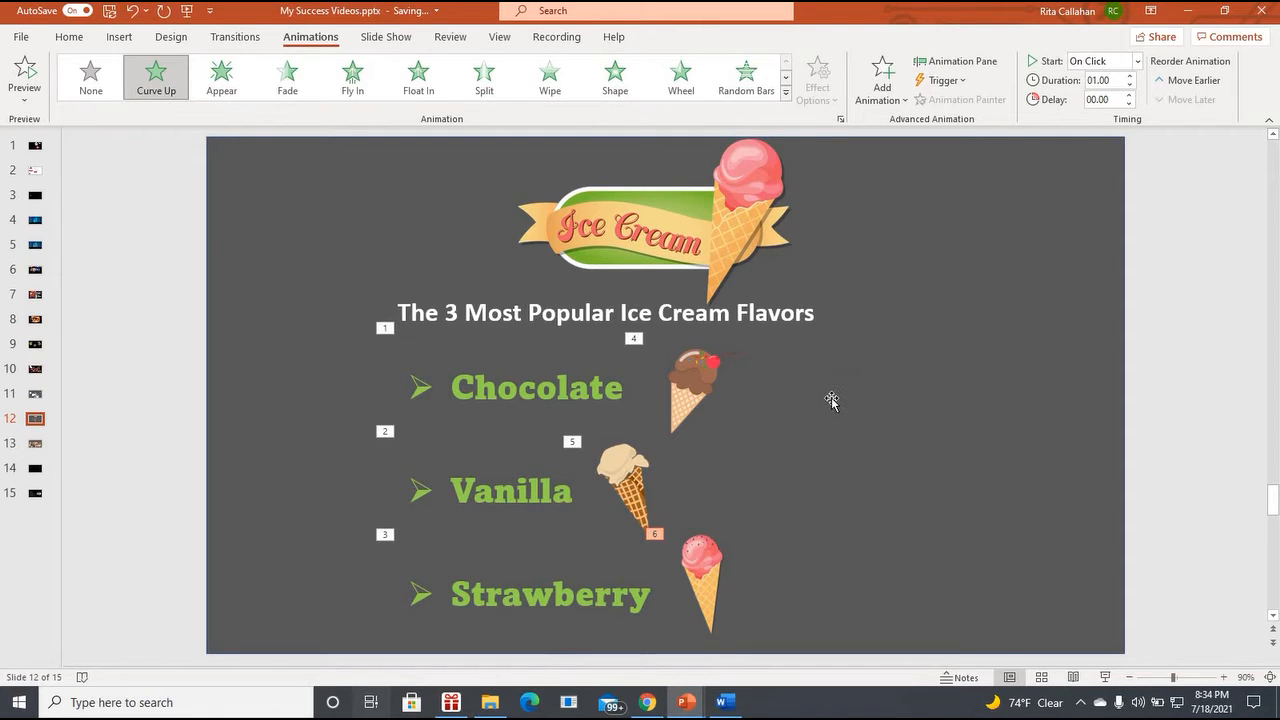
Step: Add the Spin emphasis effect to the chocolate cone picture as a second animation, keeping its Shape entrance
left_click(691, 391)
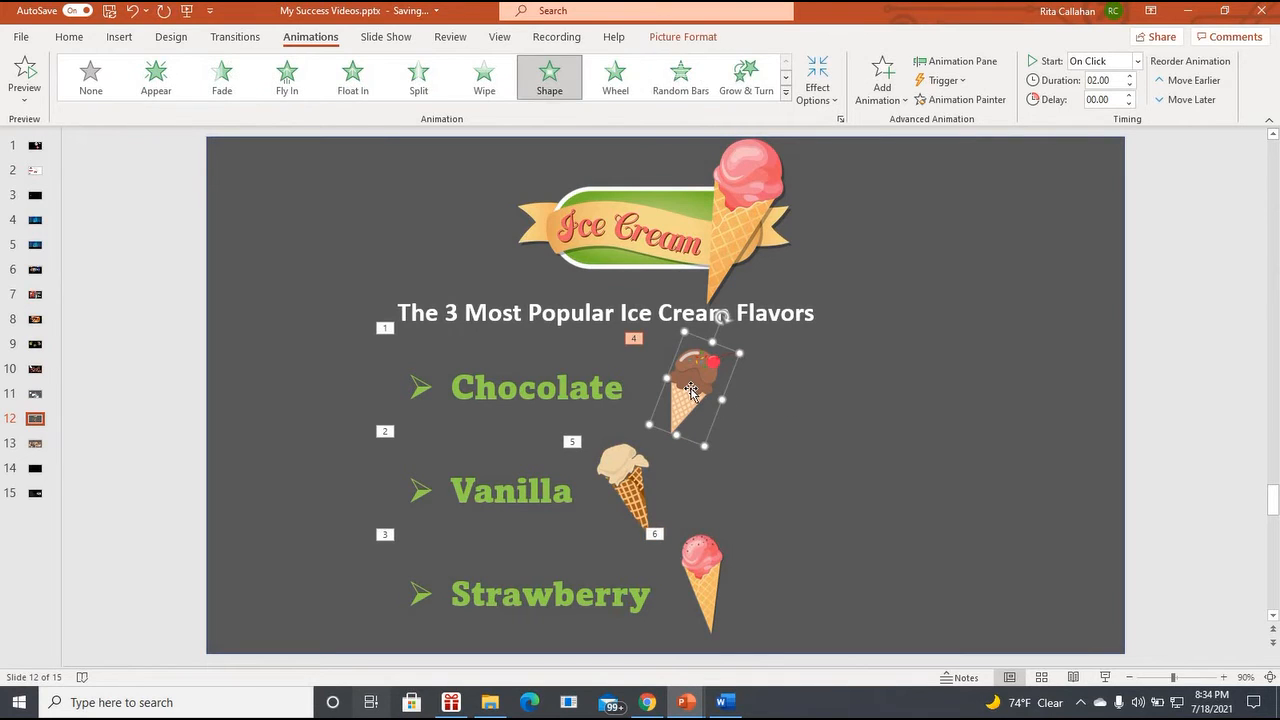
left_click(786, 97)
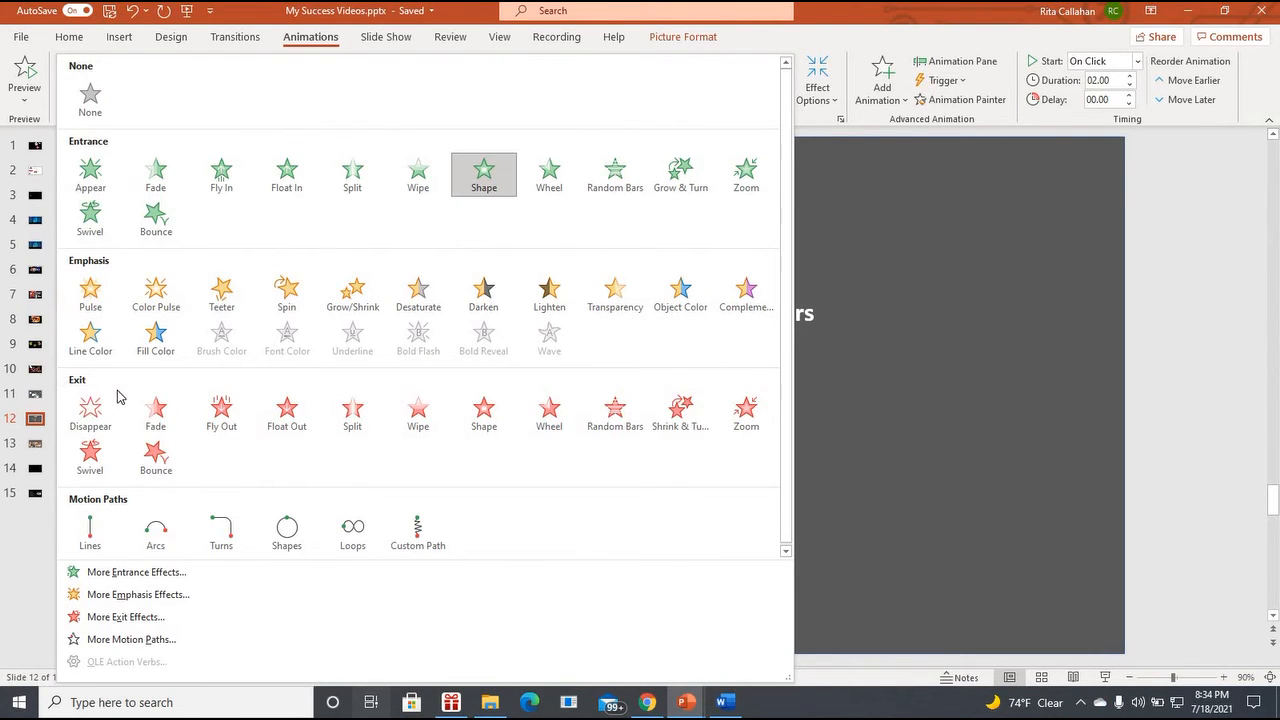
left_click(927, 252)
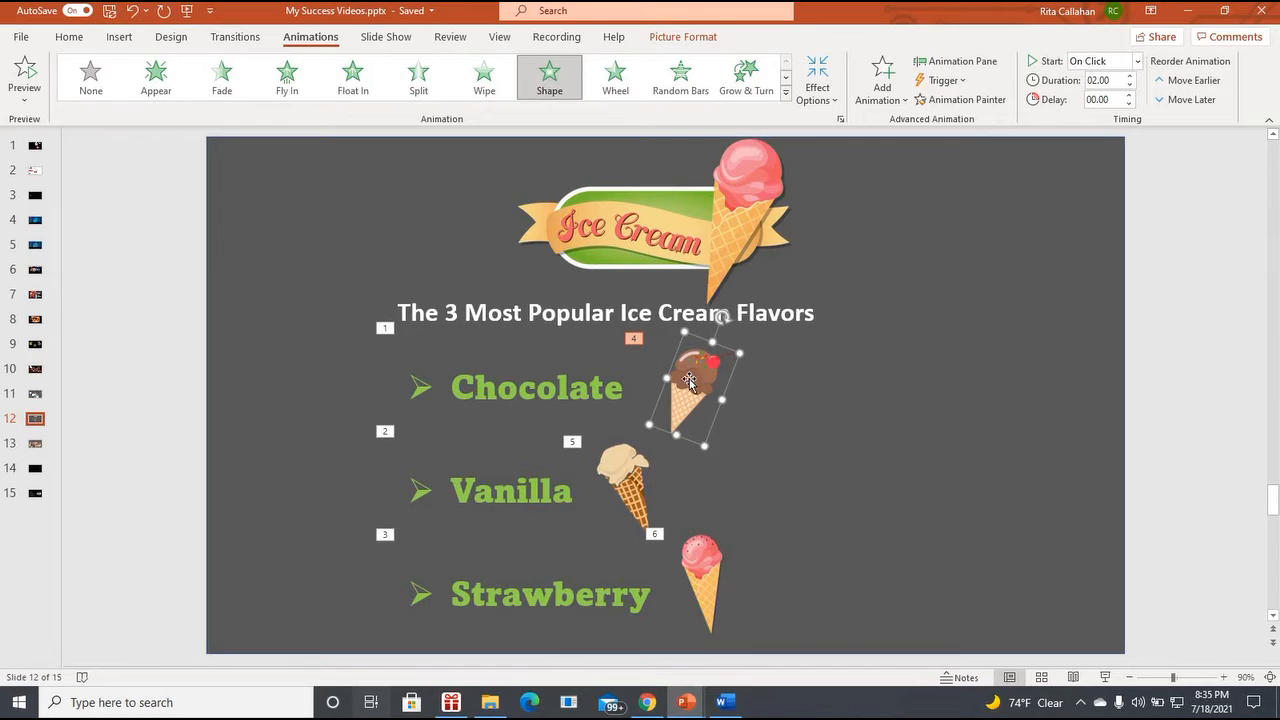
left_click(633, 492)
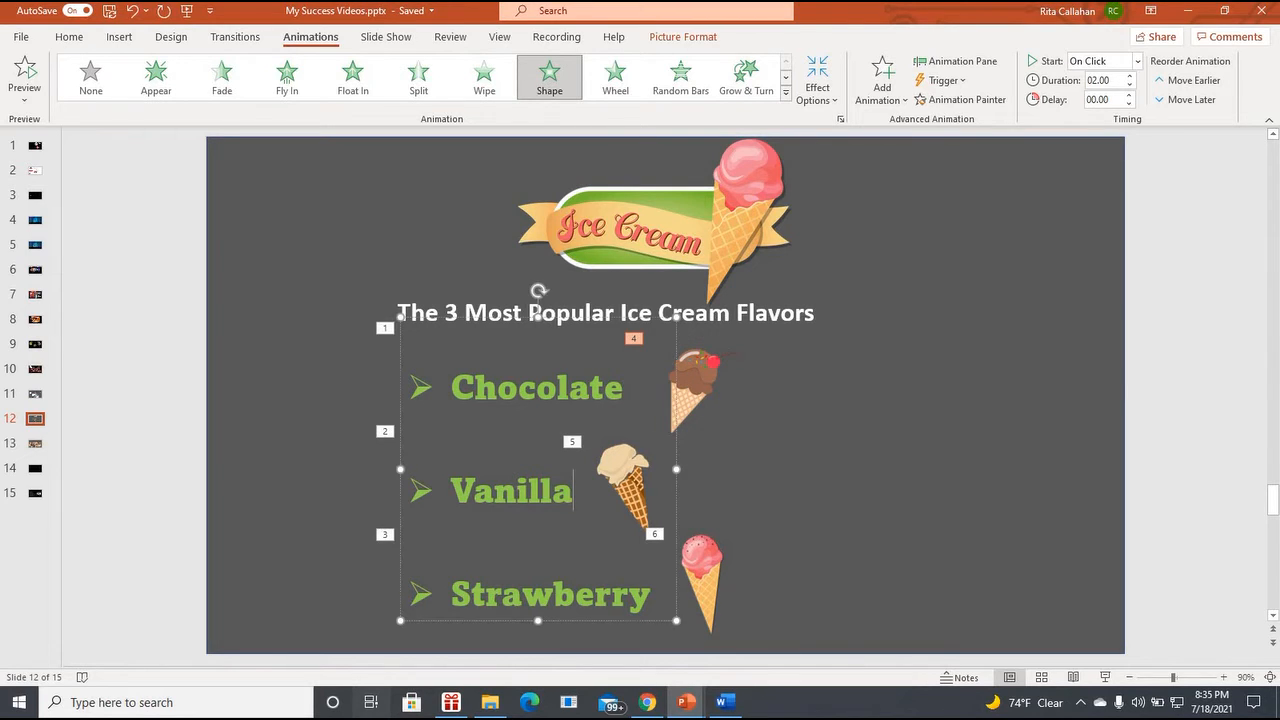
left_click(700, 395)
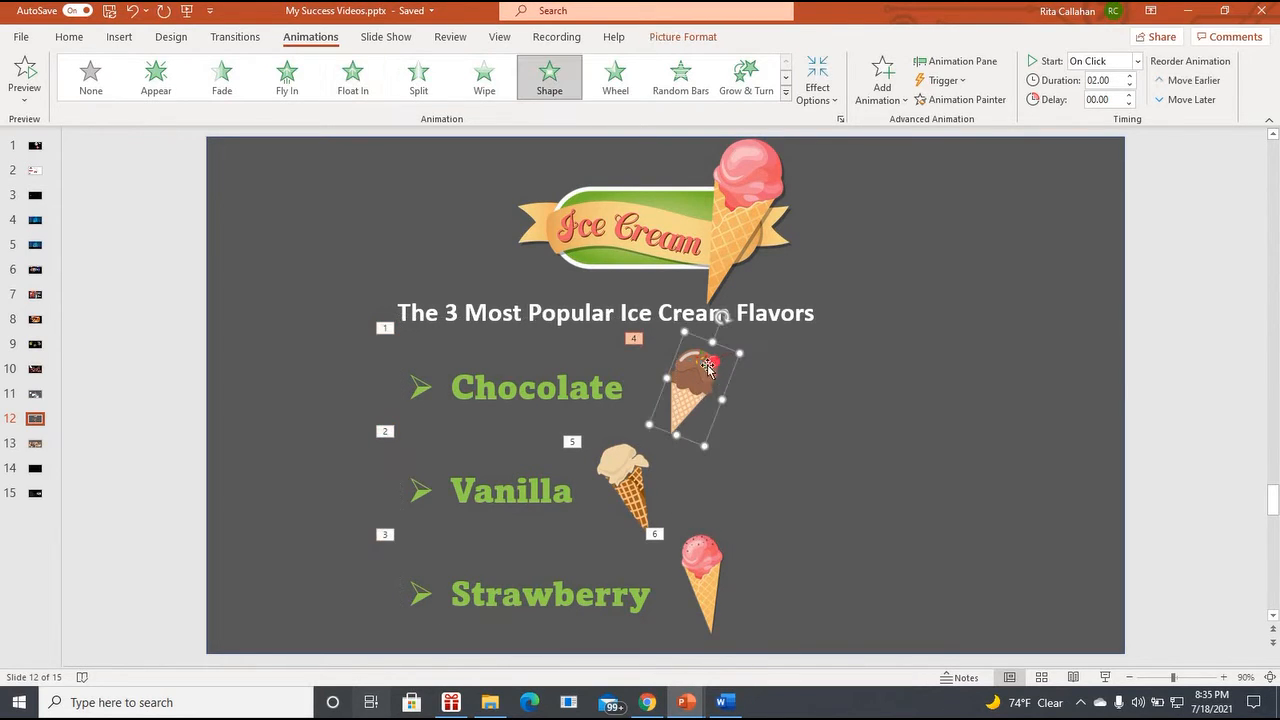
left_click(883, 88)
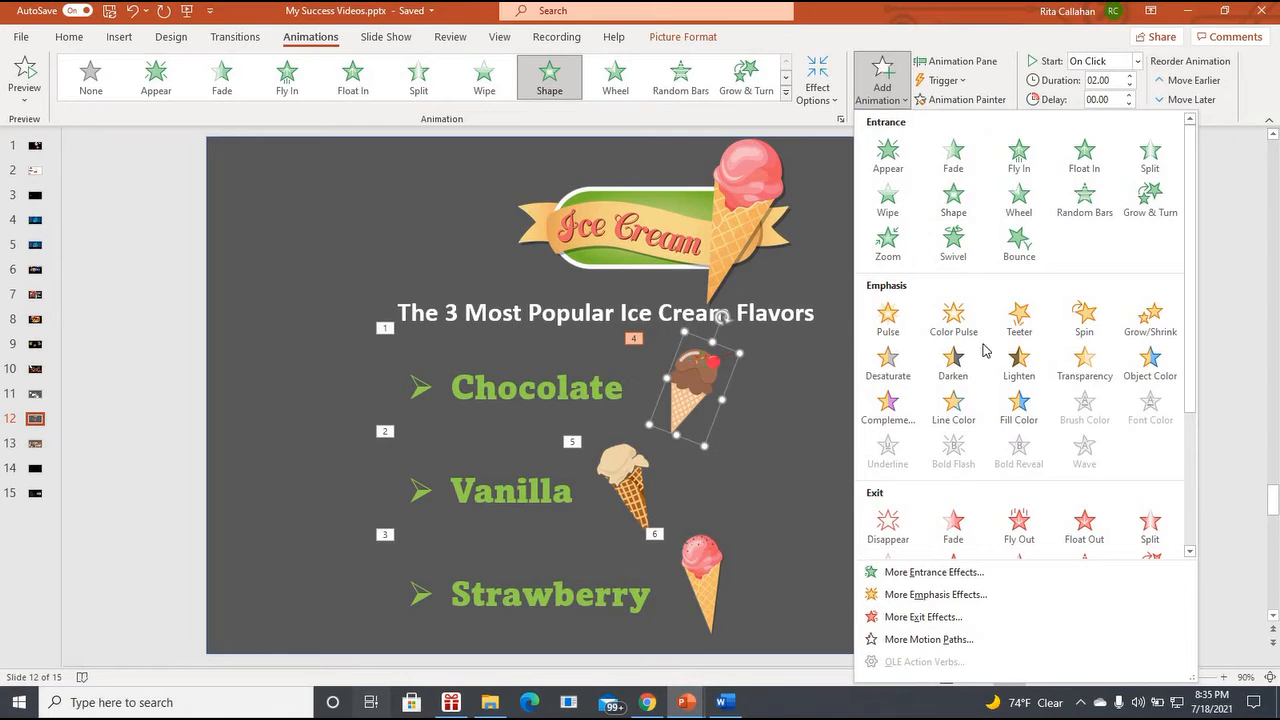
left_click(1085, 318)
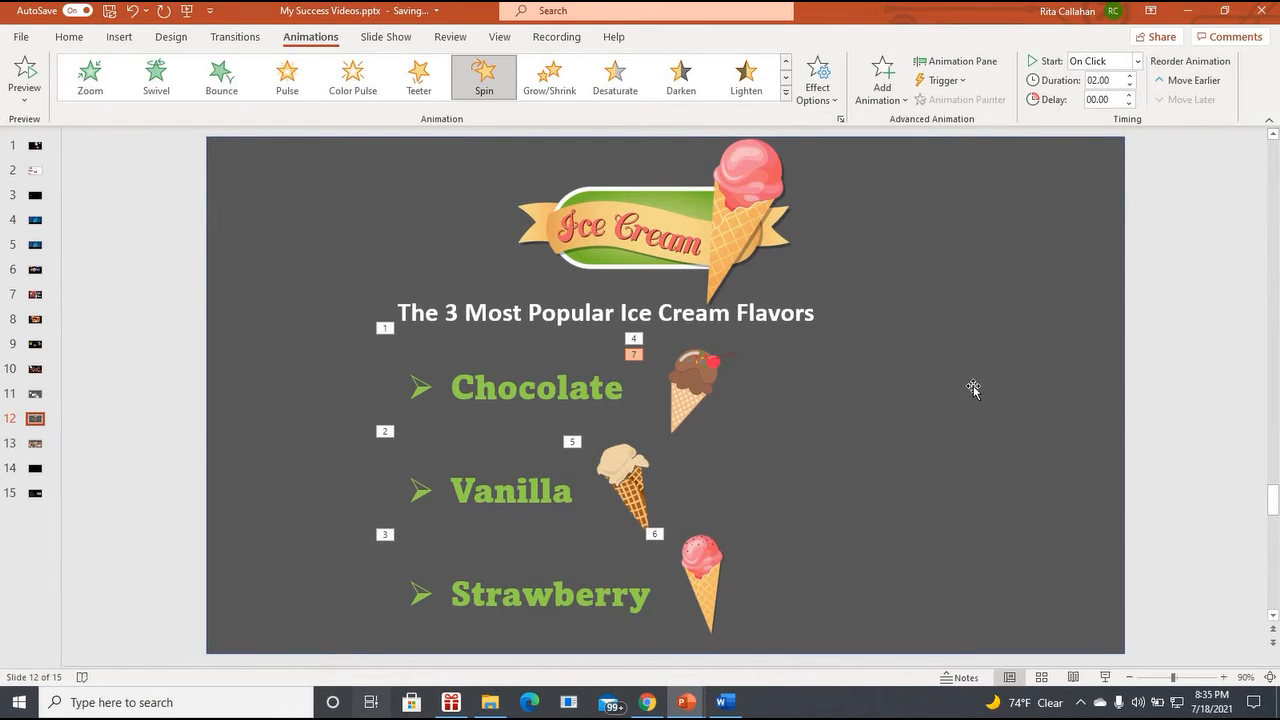
Step: Add the Fly Out exit effect to the strawberry cone picture as a second animation
left_click(707, 587)
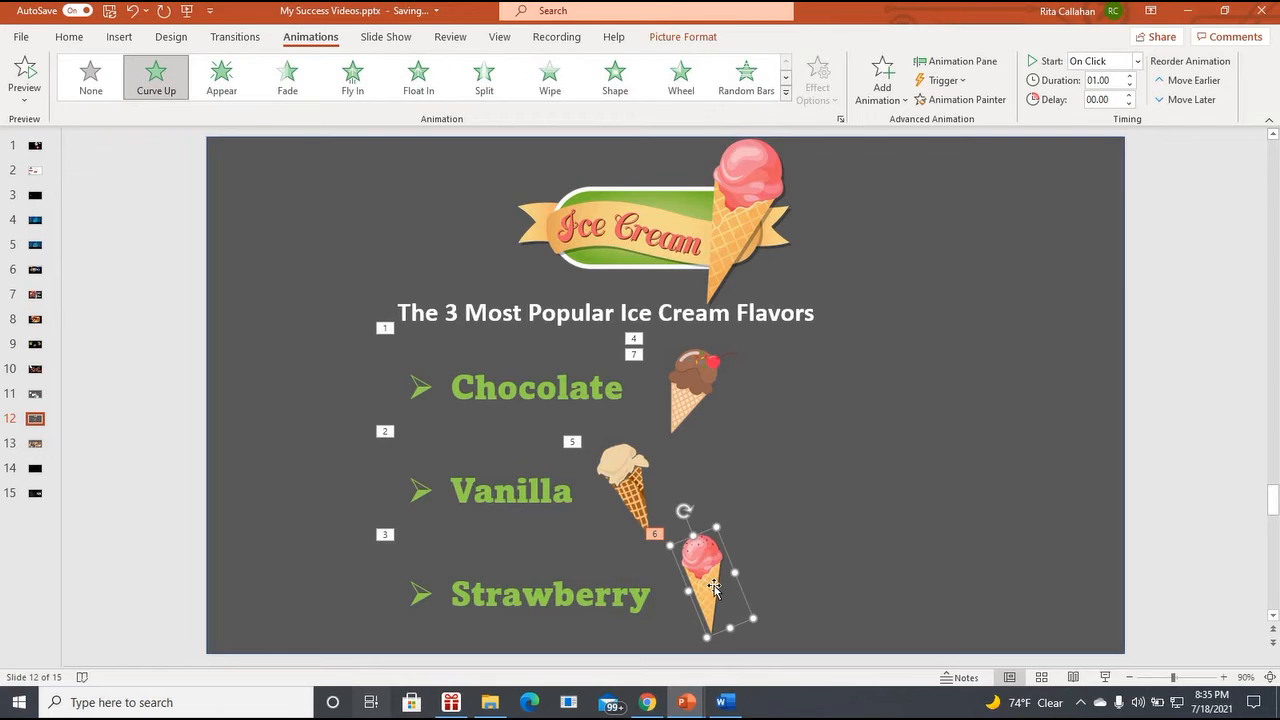
left_click(882, 84)
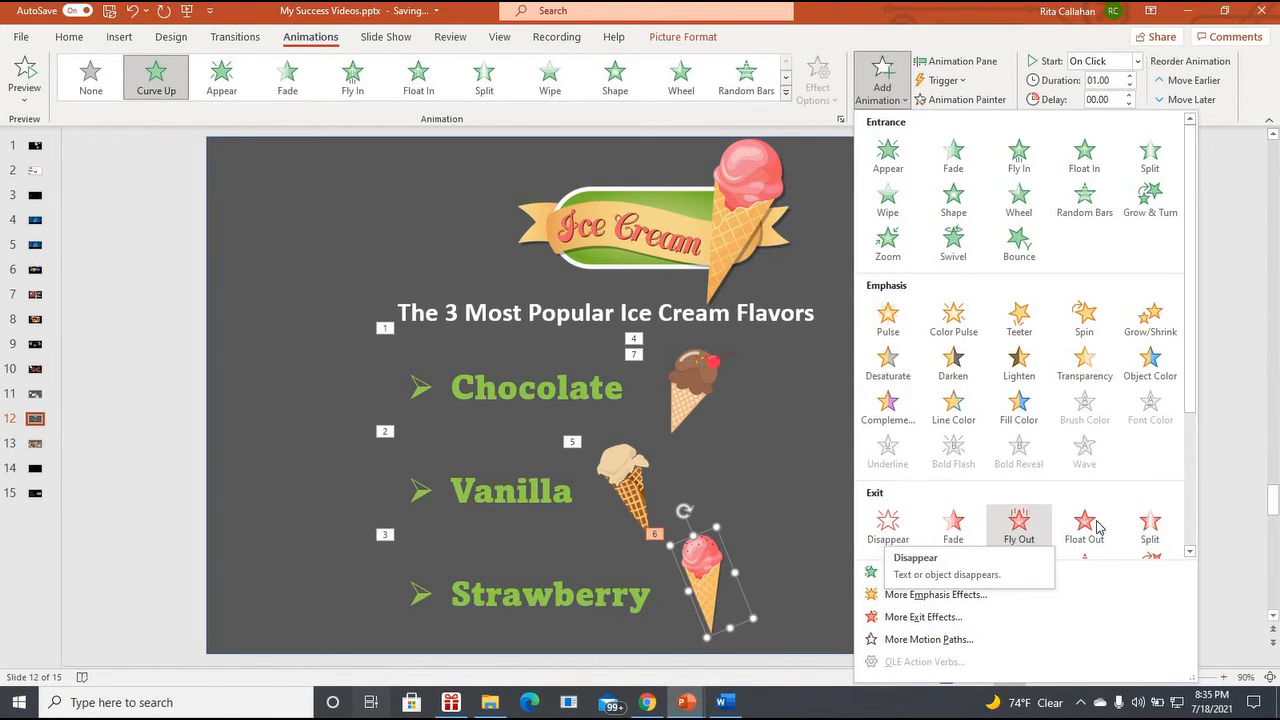
scroll(1087, 521, "down", 1)
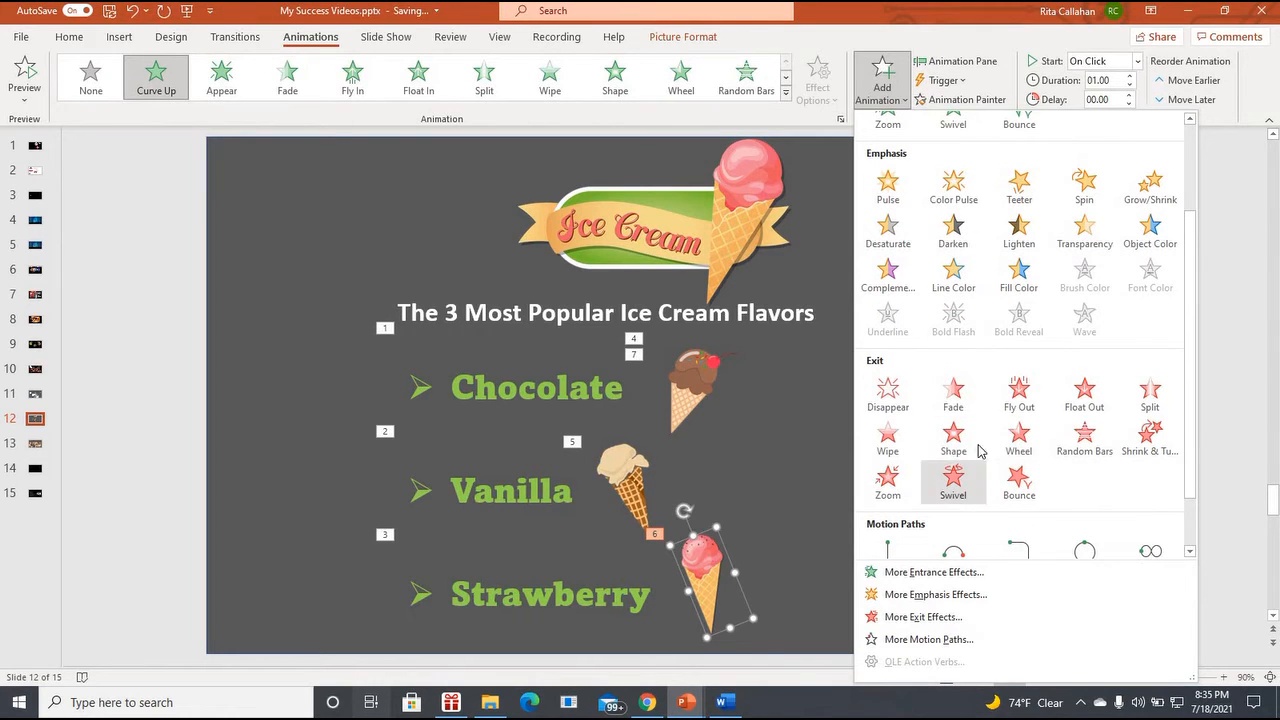
left_click(1019, 397)
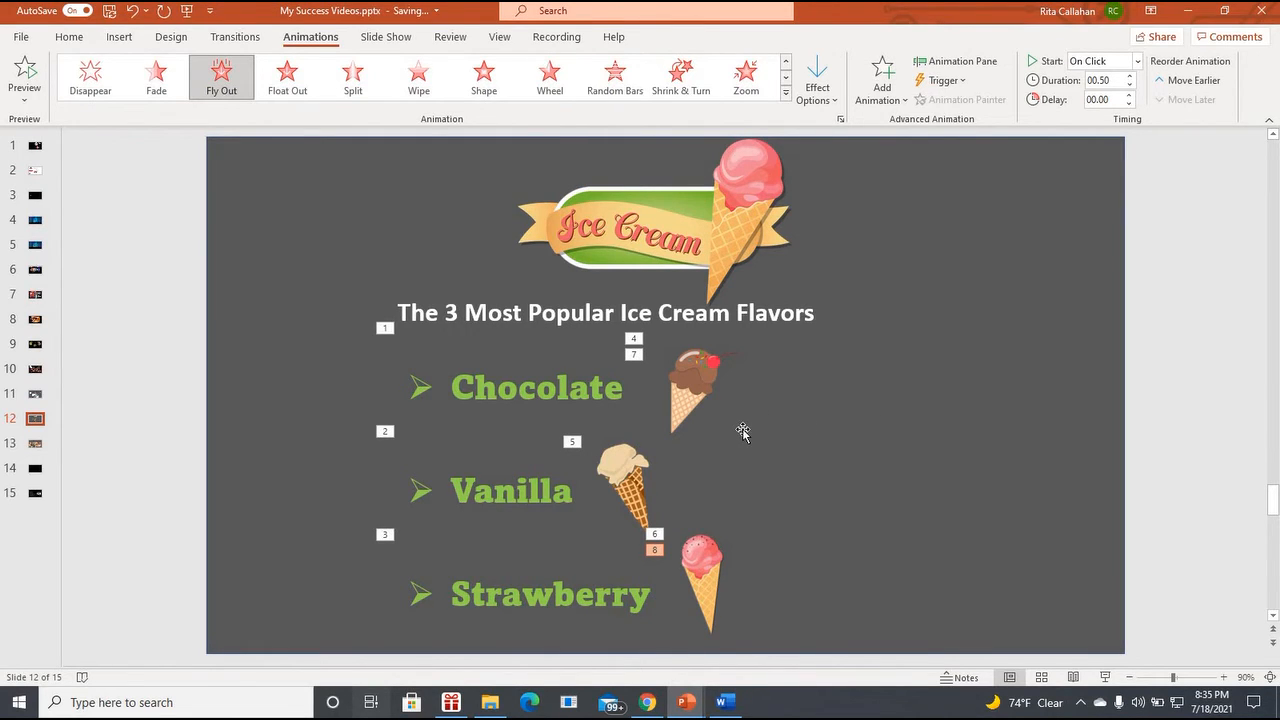
left_click(69, 40)
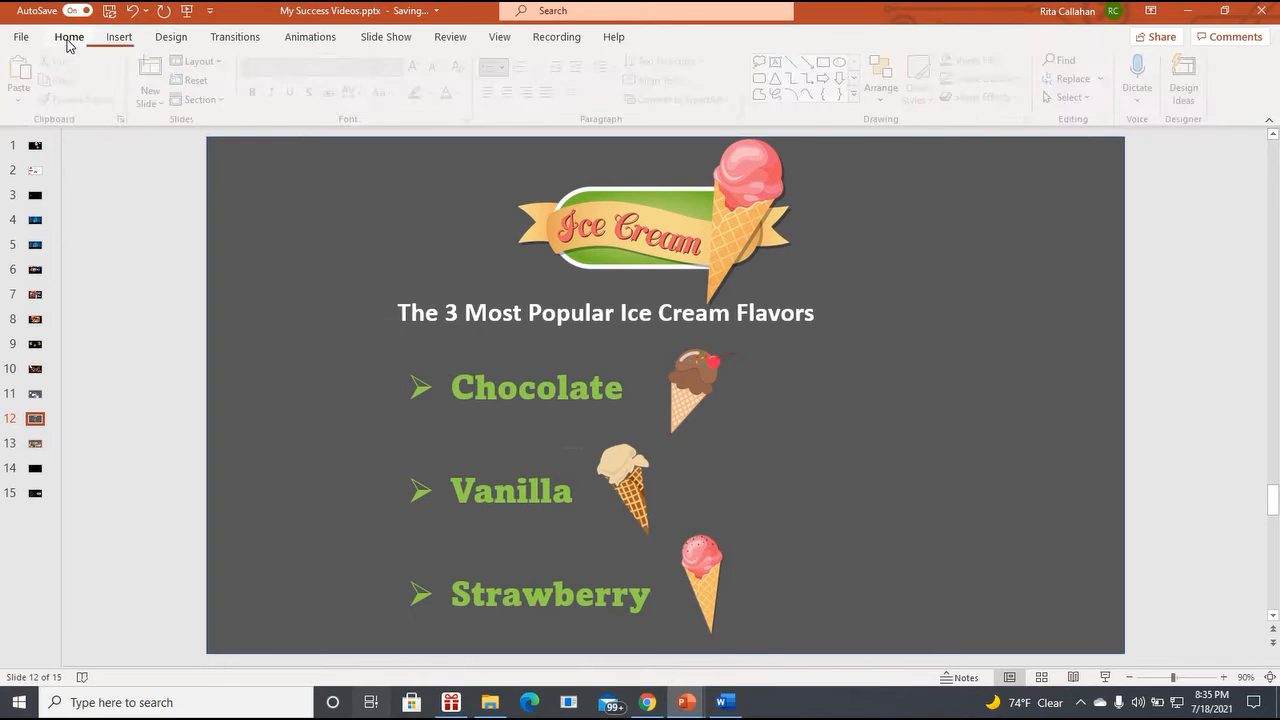
left_click(513, 389)
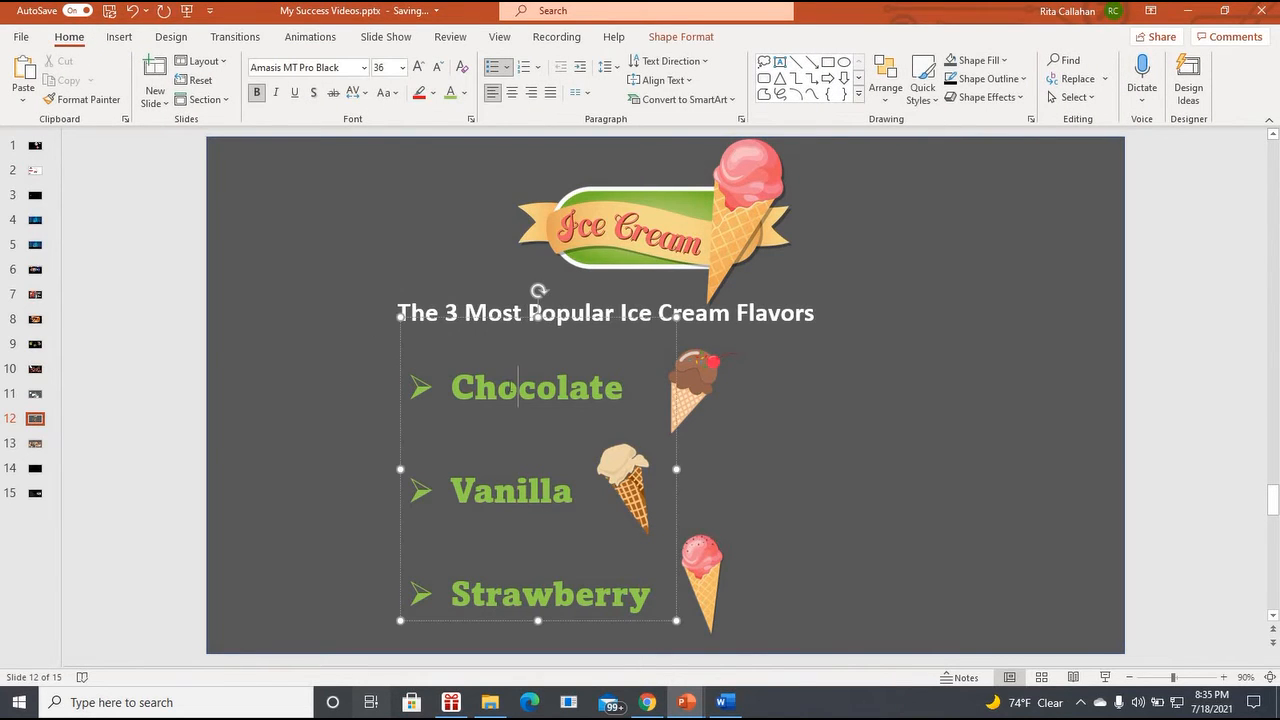
left_click(310, 38)
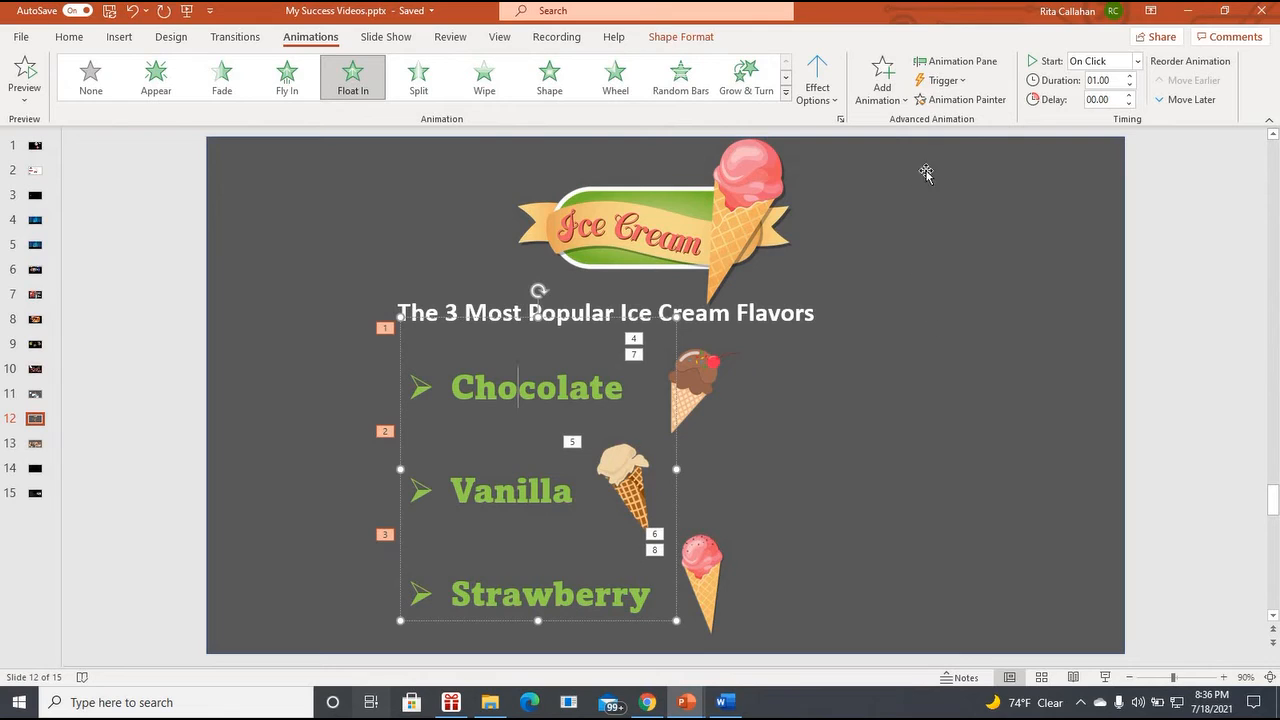
Step: Show the Animation Pane and reorder the effects so the chocolate cone's Shape and Spin follow Chocolate, and the vanilla cone's Wheel follows Vanilla
left_click(960, 62)
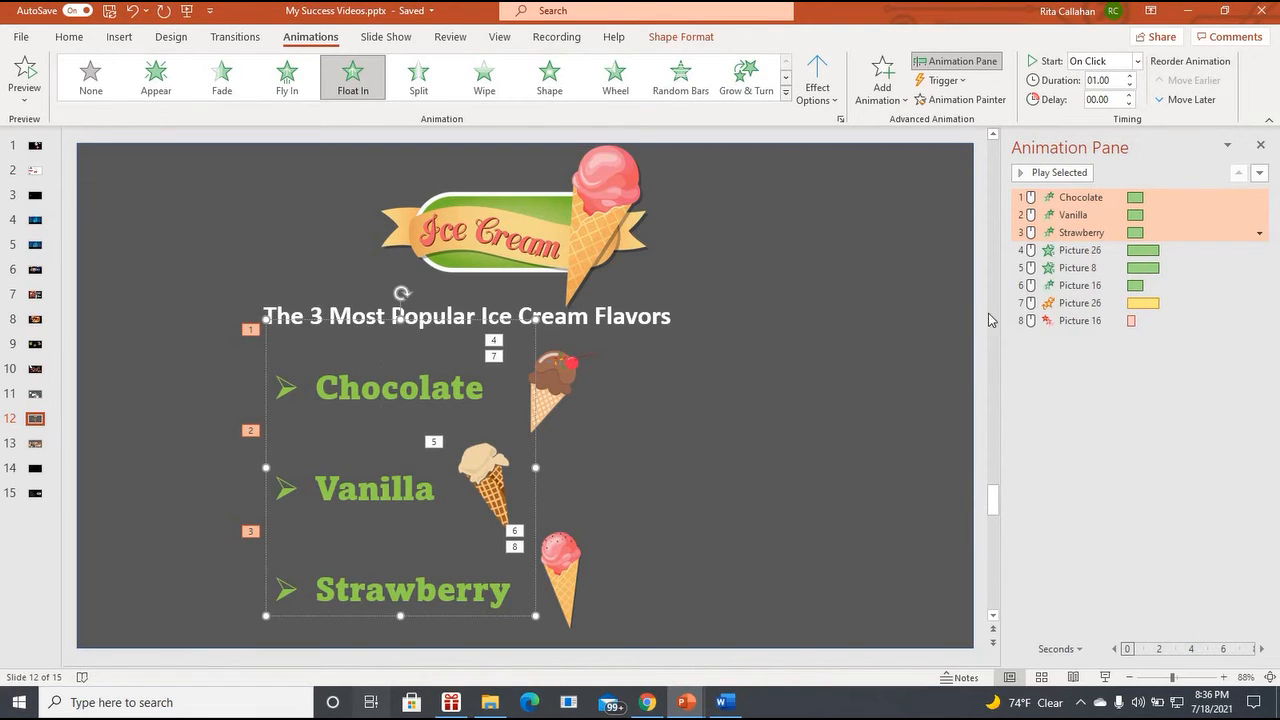
left_click(1083, 250)
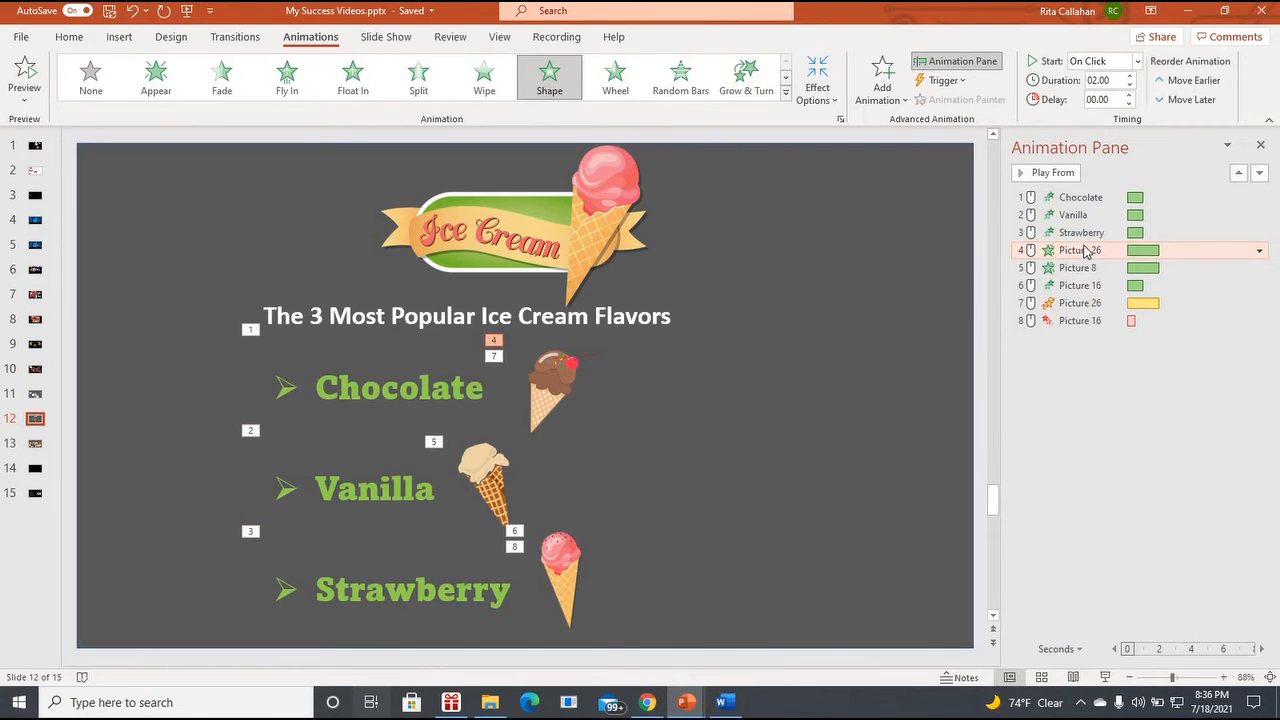
left_click_drag(1085, 250, 1075, 207)
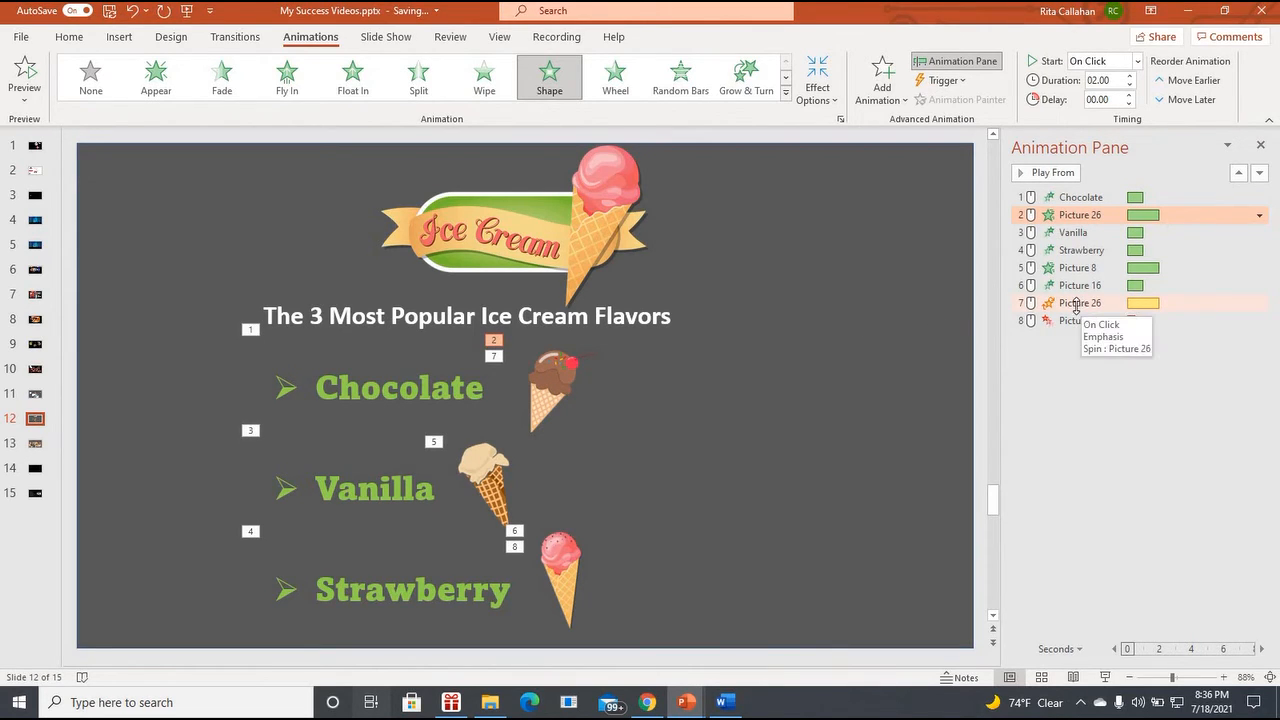
left_click_drag(1073, 303, 1067, 222)
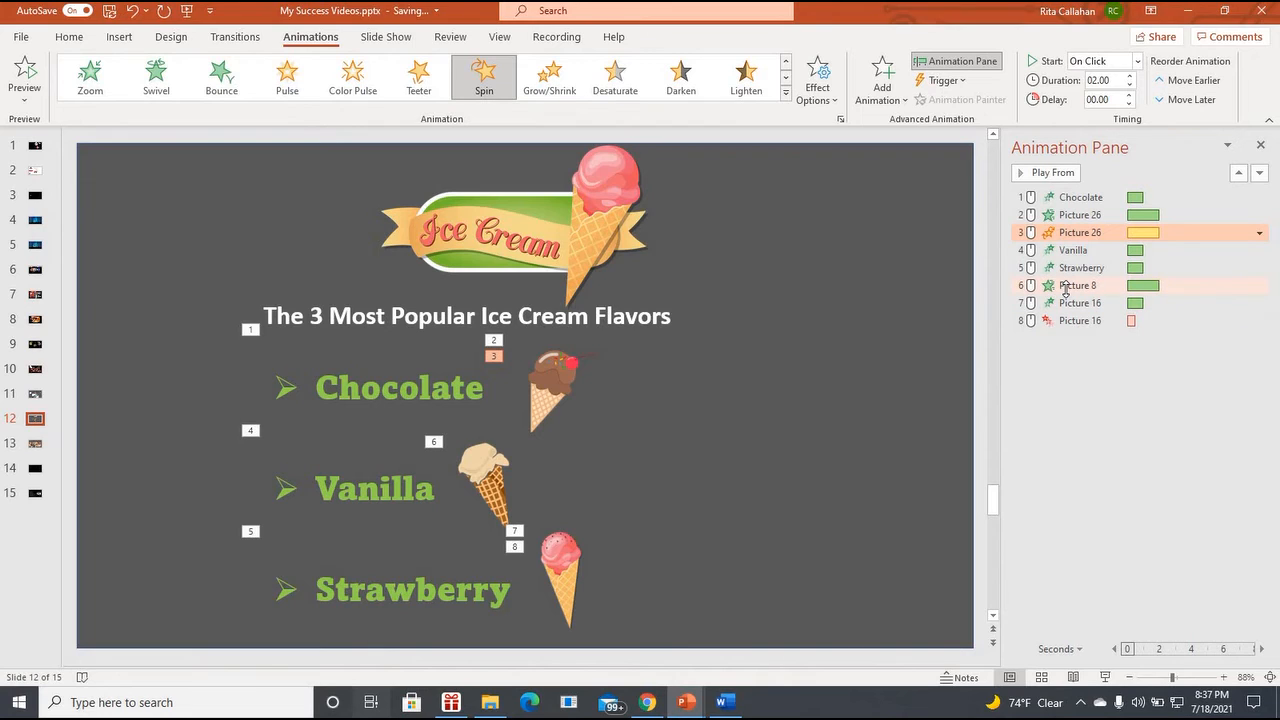
left_click_drag(1065, 287, 1062, 255)
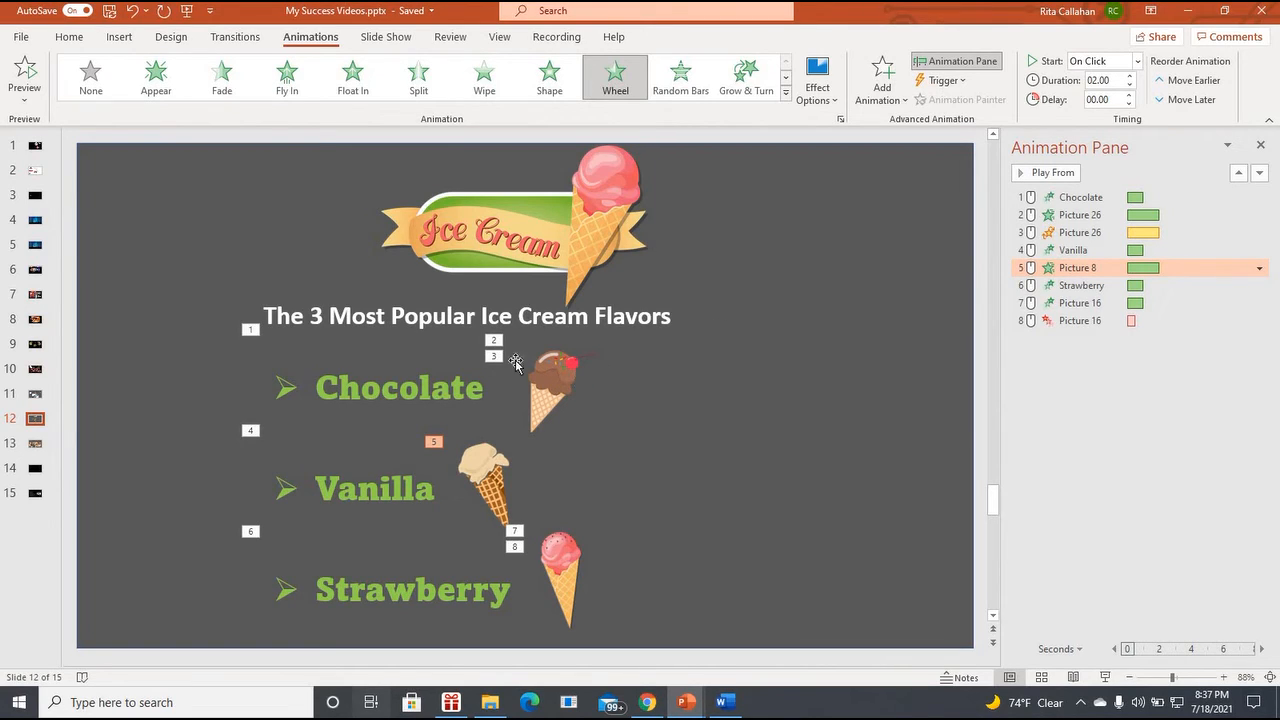
Step: Set the chocolate cone's Spin effect to Start After Previous
left_click(1103, 232)
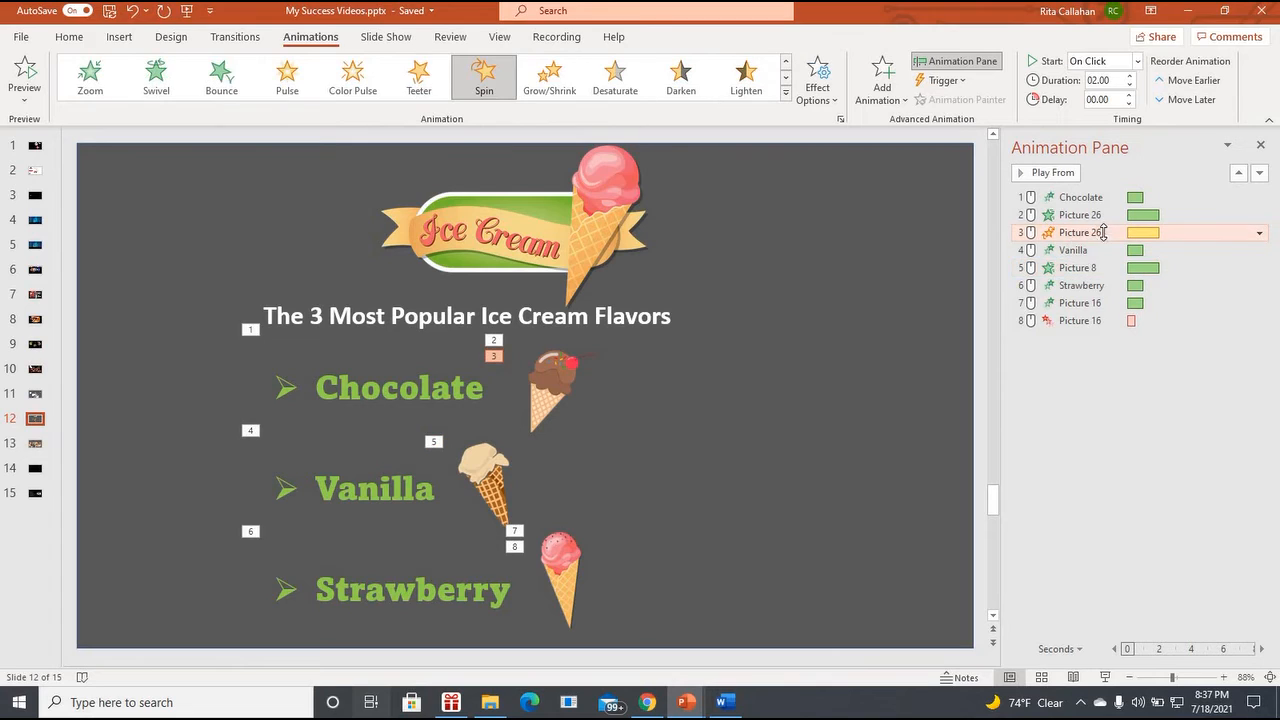
left_click(1260, 234)
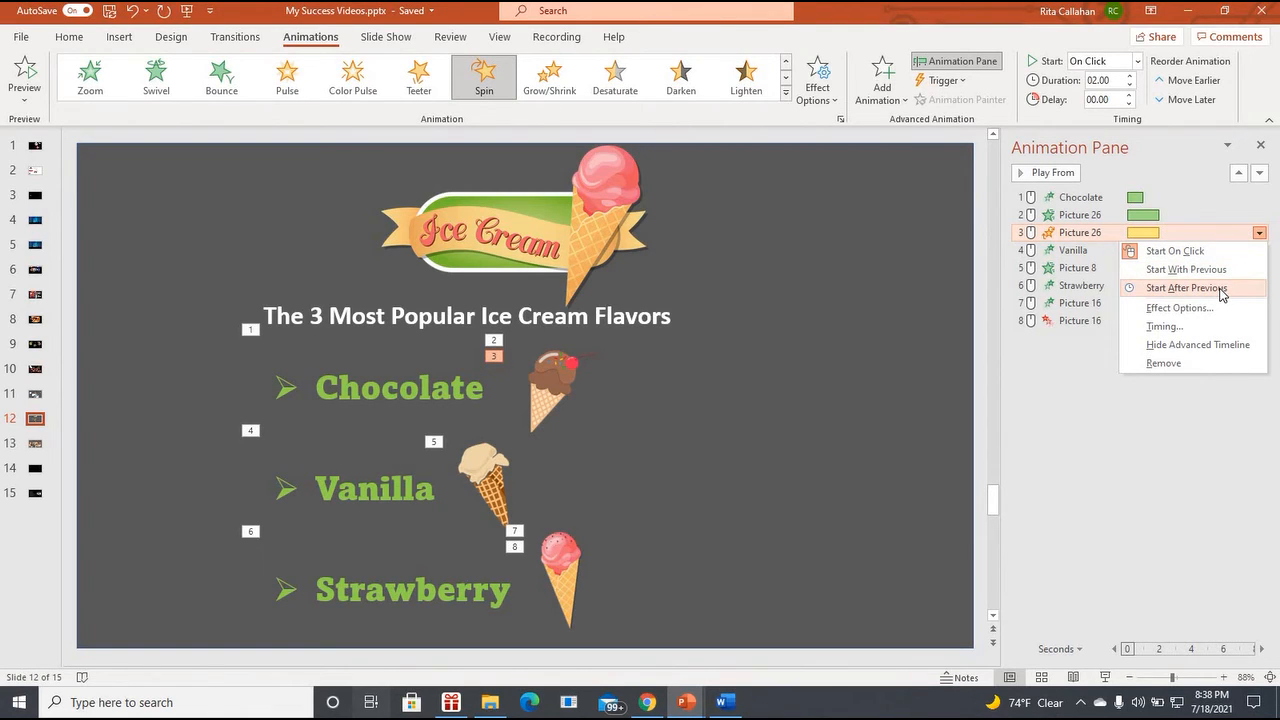
left_click(1186, 288)
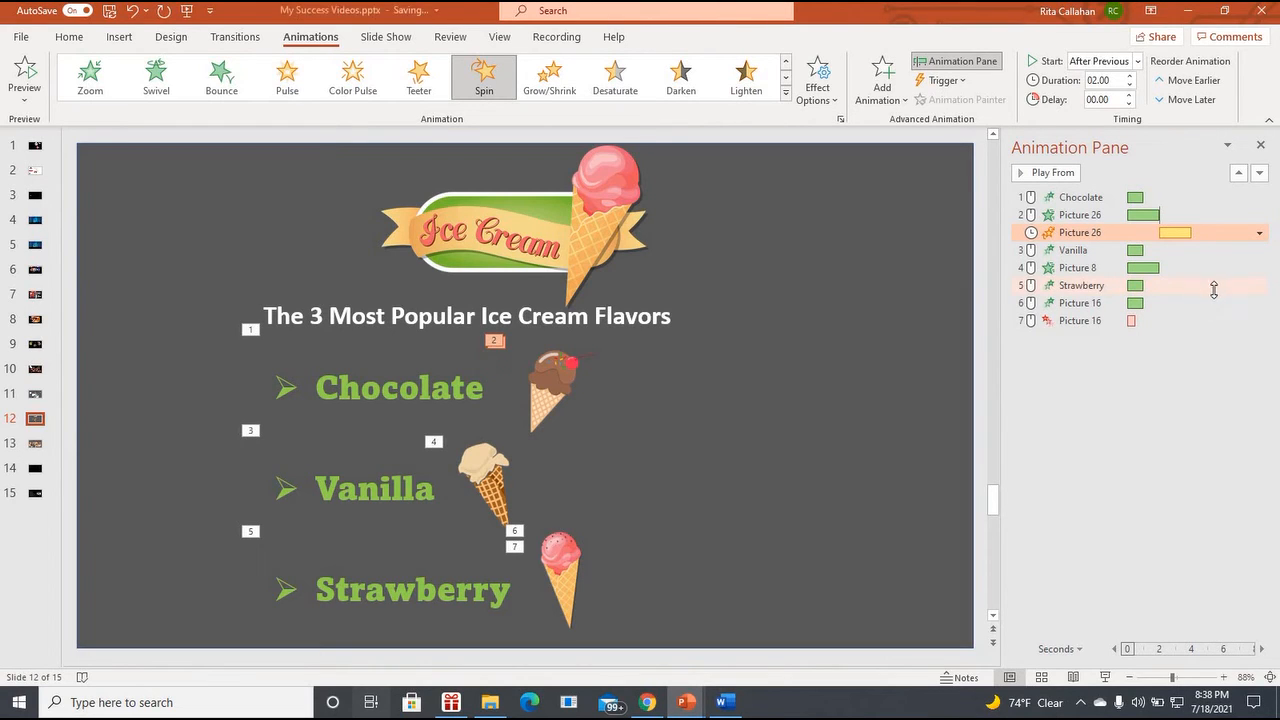
Step: Preview the slide's animations and close the Animation Pane
left_click(29, 82)
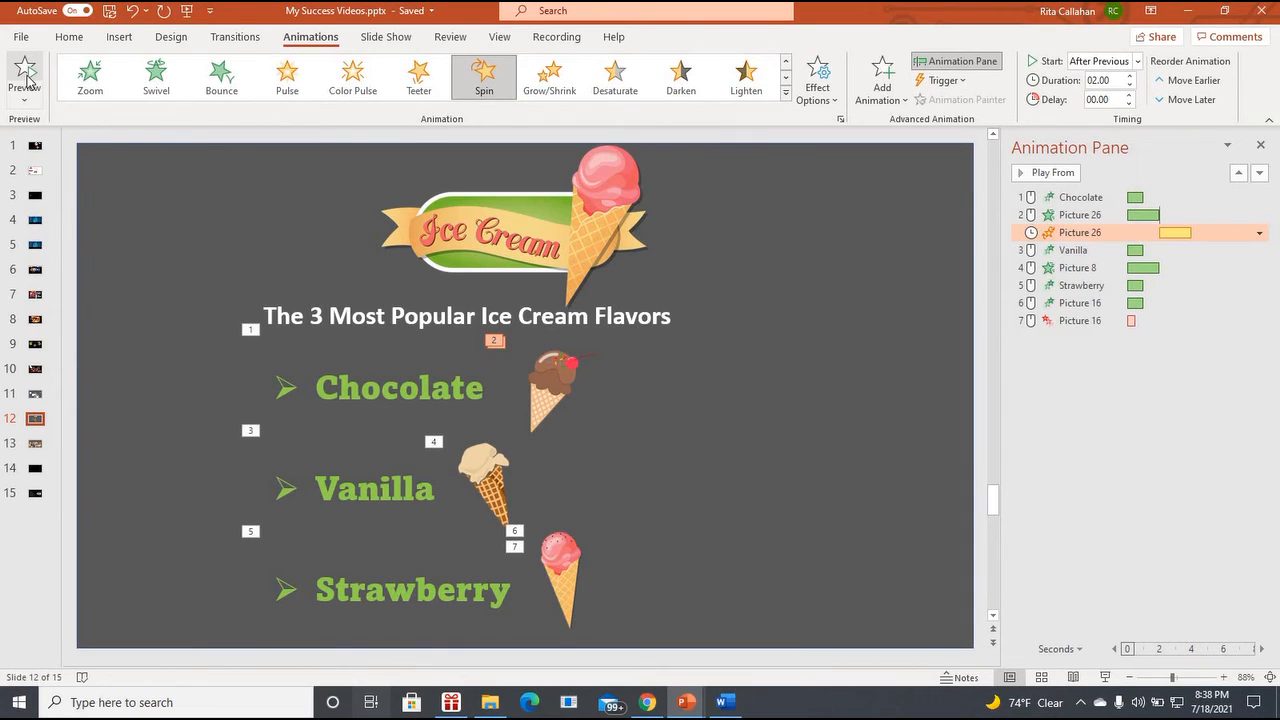
left_click(1261, 147)
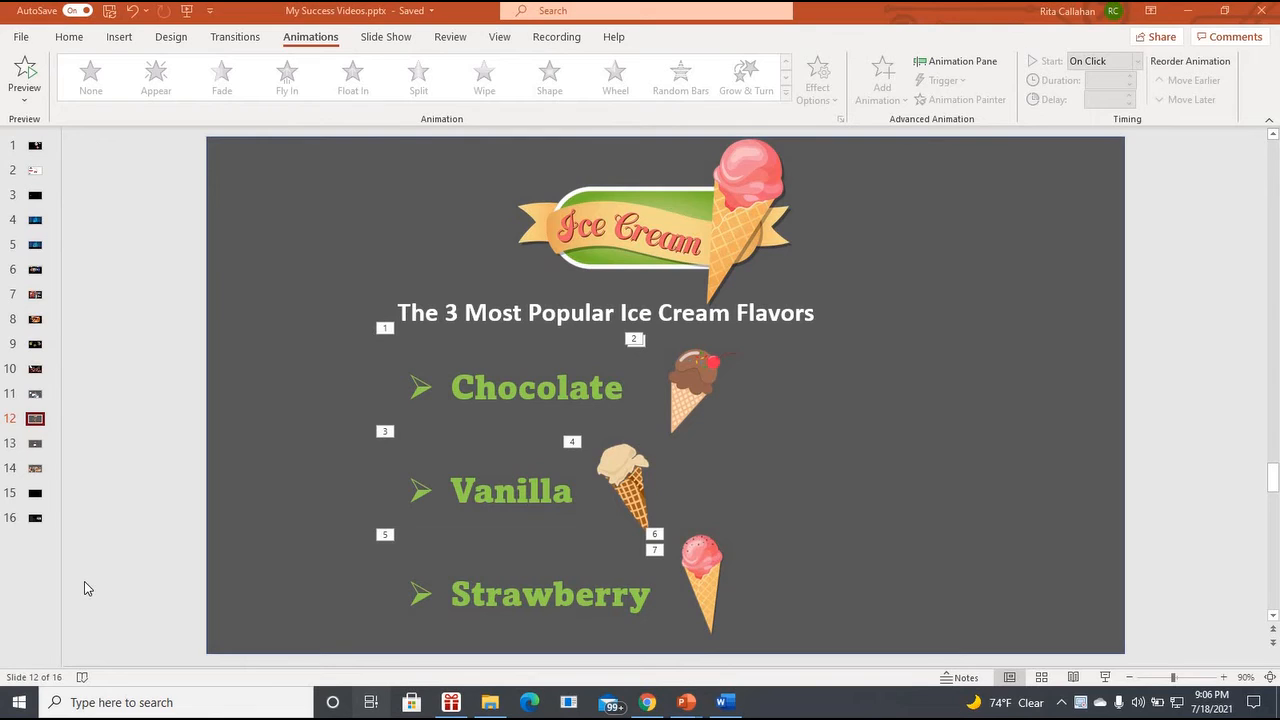
Step: Go to slide 13 and select the Subscribe video
left_click(35, 445)
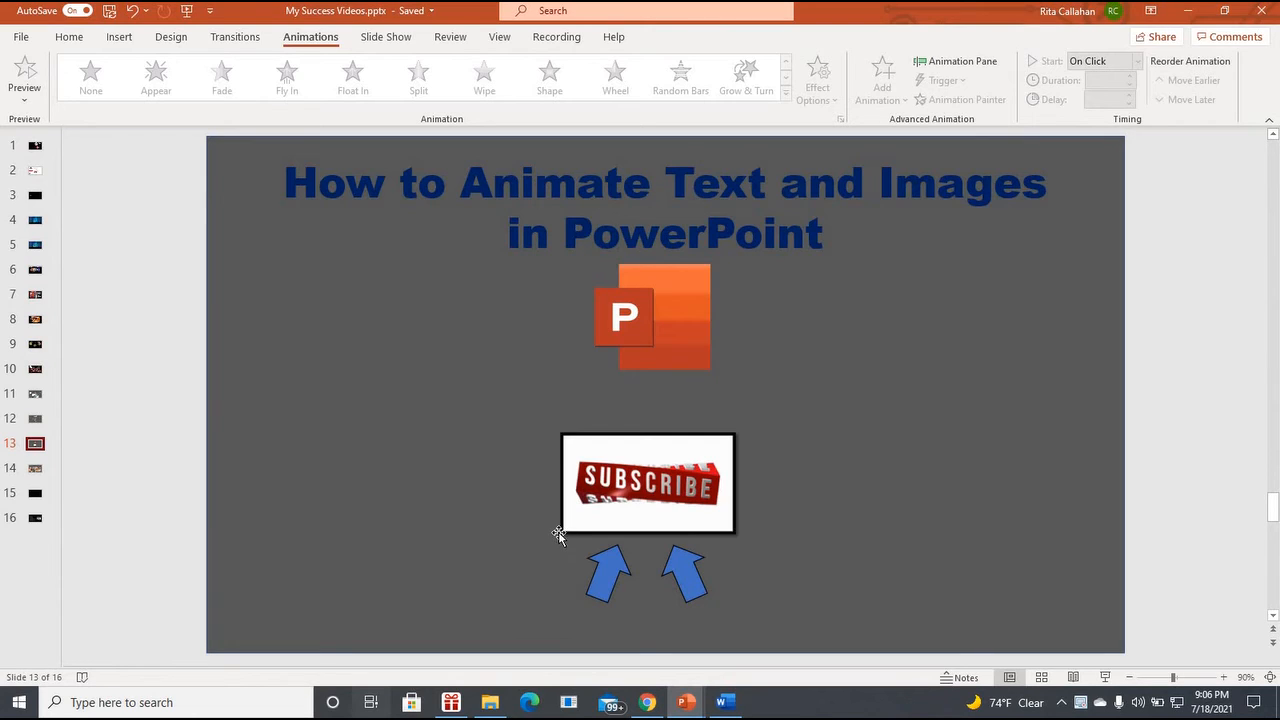
mouse_move(588, 472)
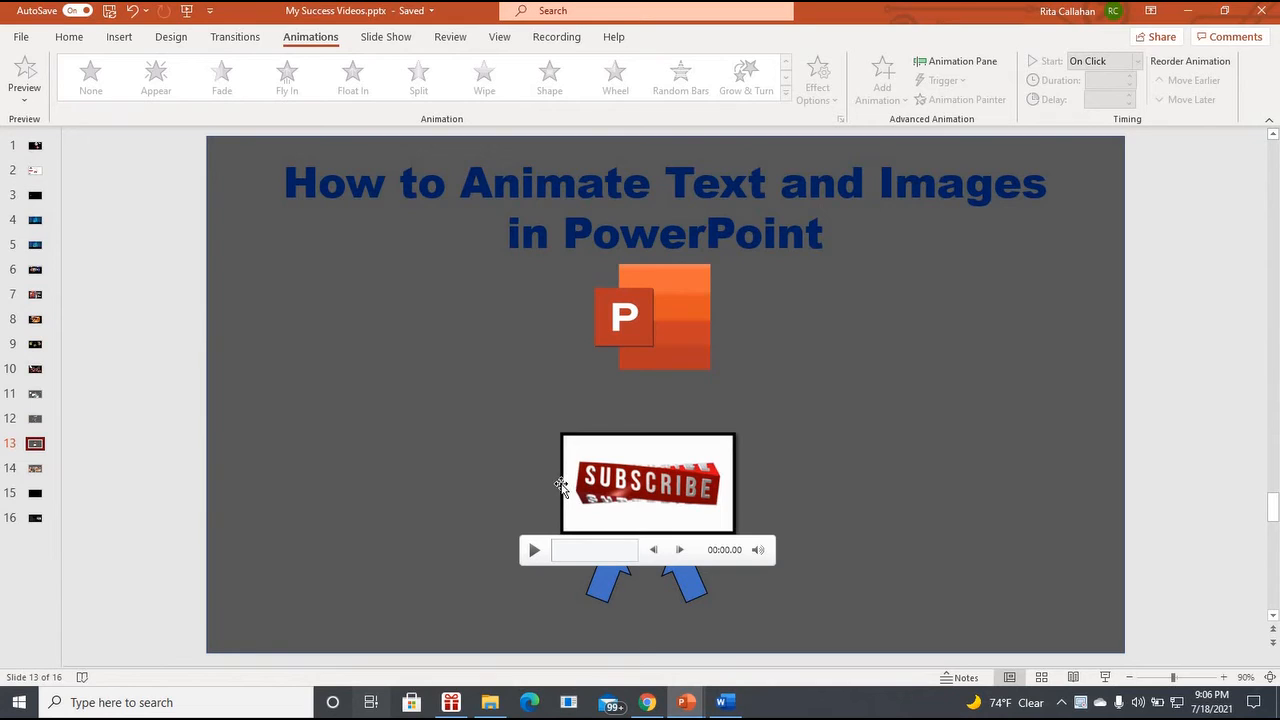
left_click(561, 484)
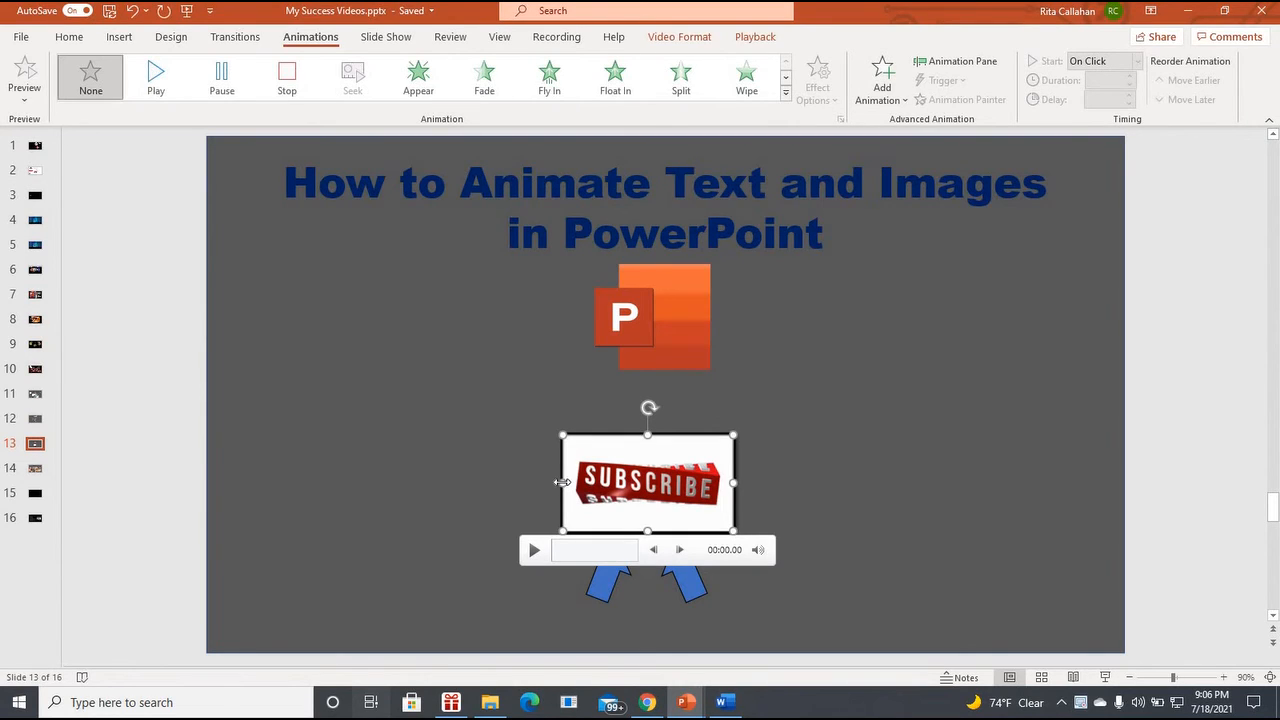